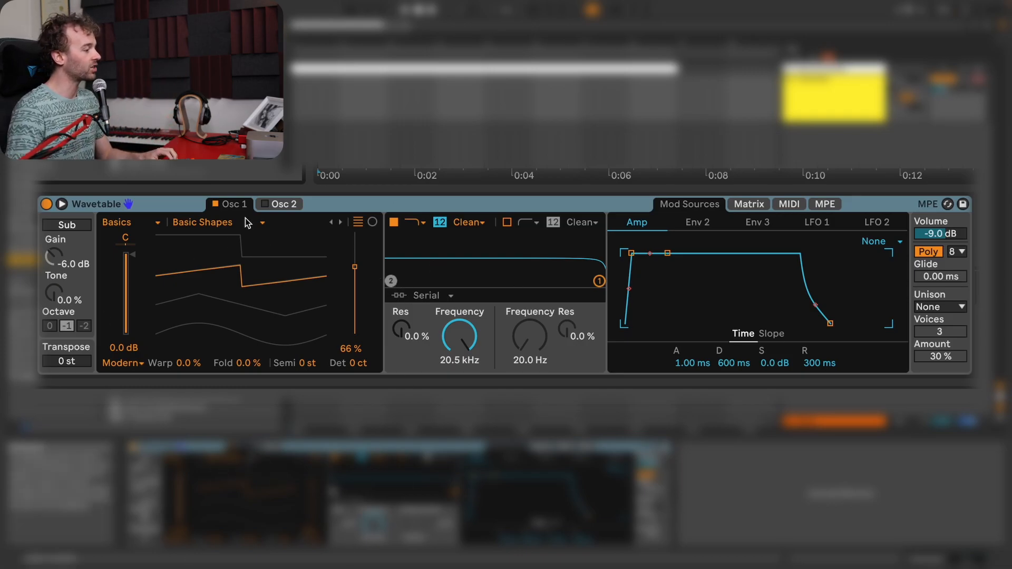
Step: Lower Osc 1's wavetable position to 0 % and set it to 66 % for the saw shape
left_click_drag(354, 269, 355, 337)
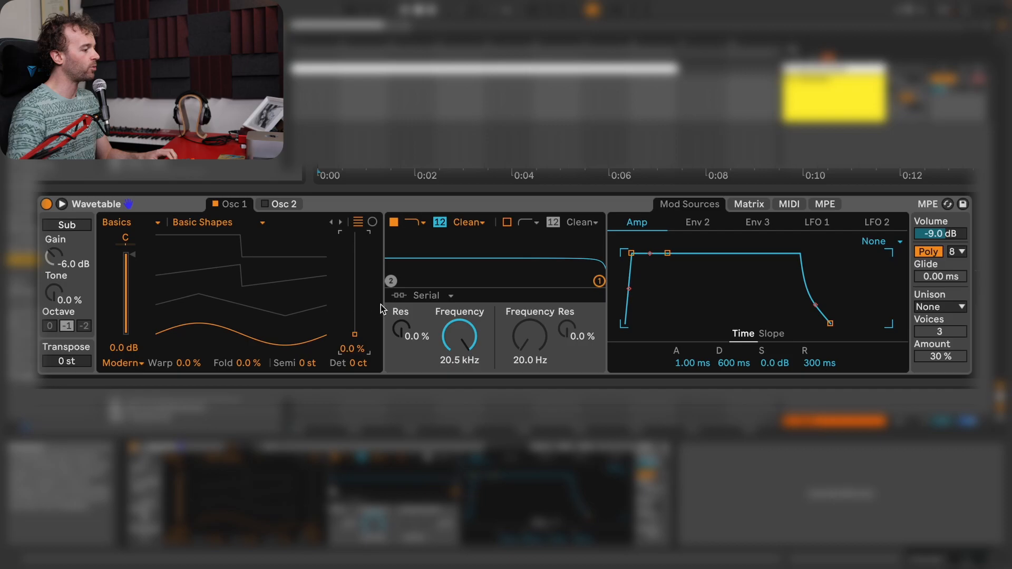
type("6")
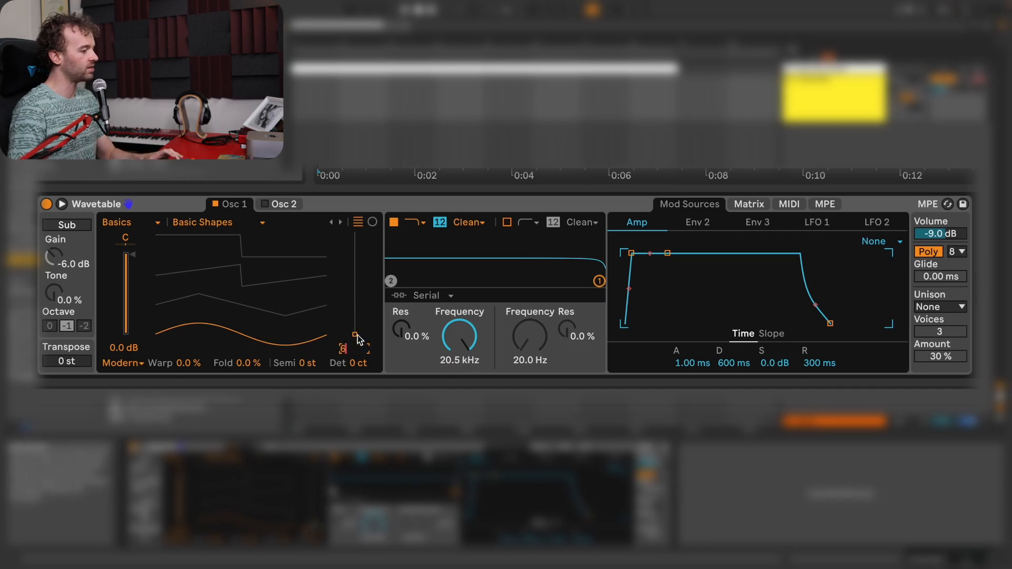
type("6")
key("Return")
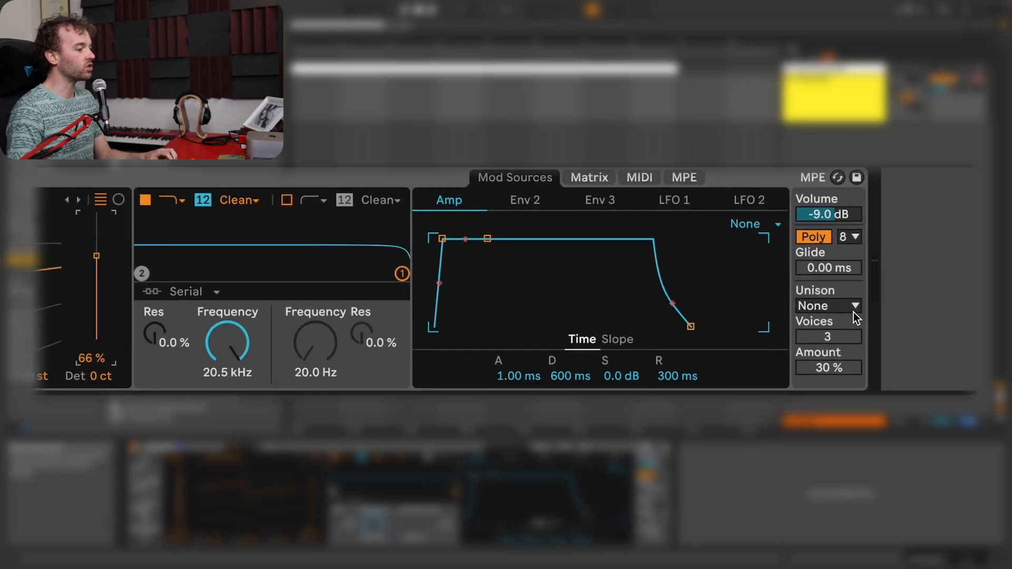
Step: Choose the Classic unison mode and set the number of unison voices to 7
left_click(852, 308)
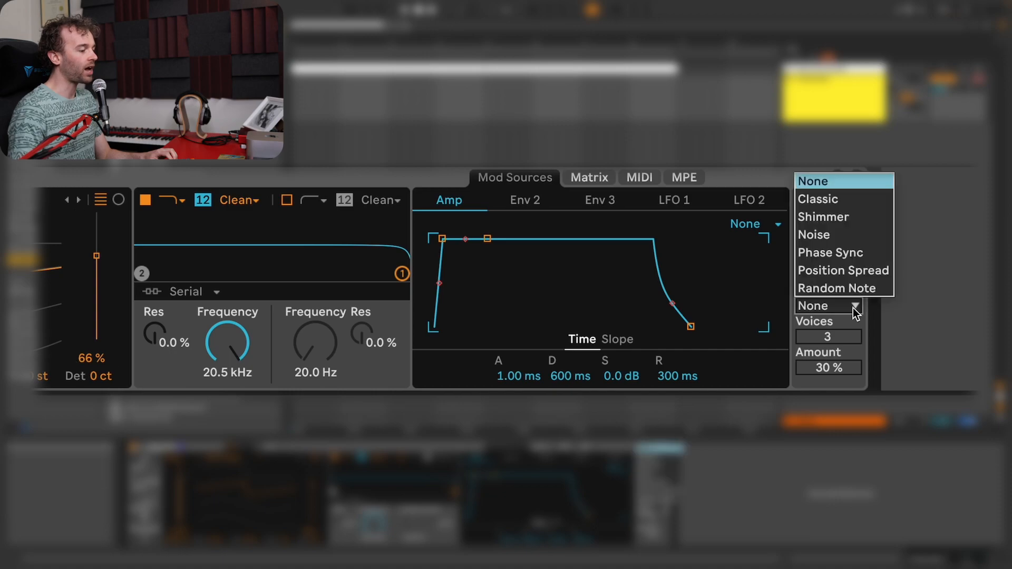
left_click(827, 202)
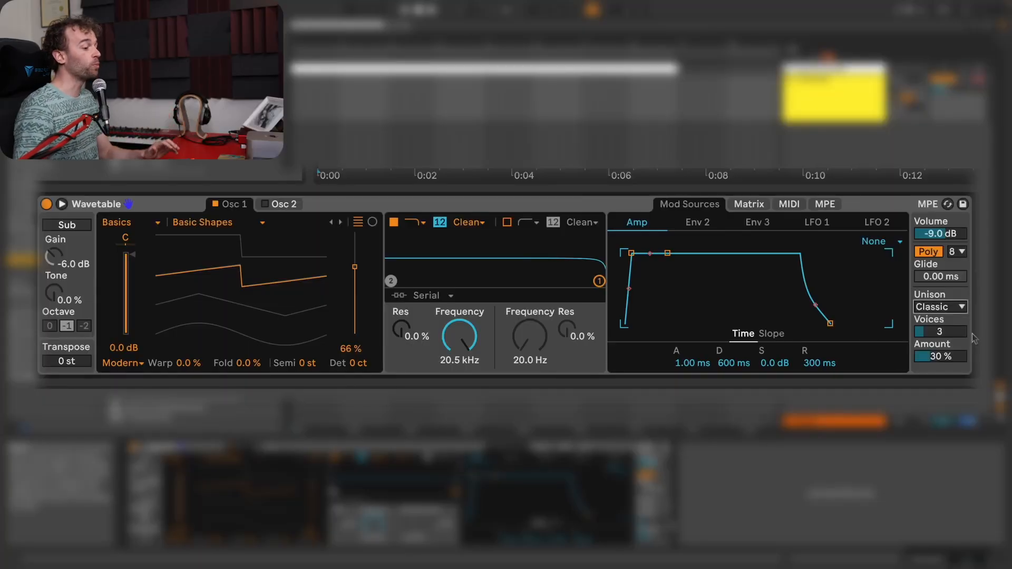
left_click(847, 337)
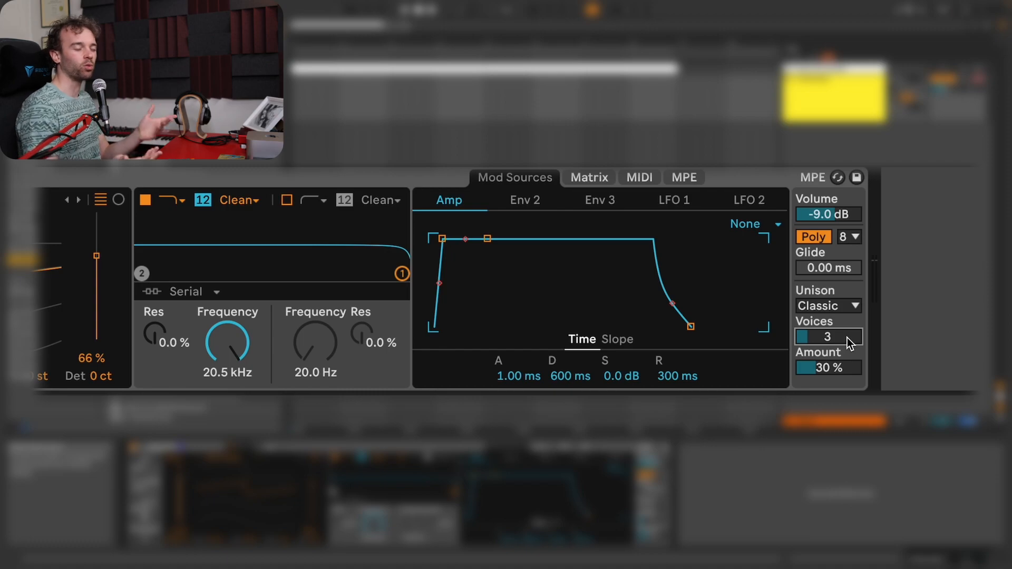
type("7")
key("Return")
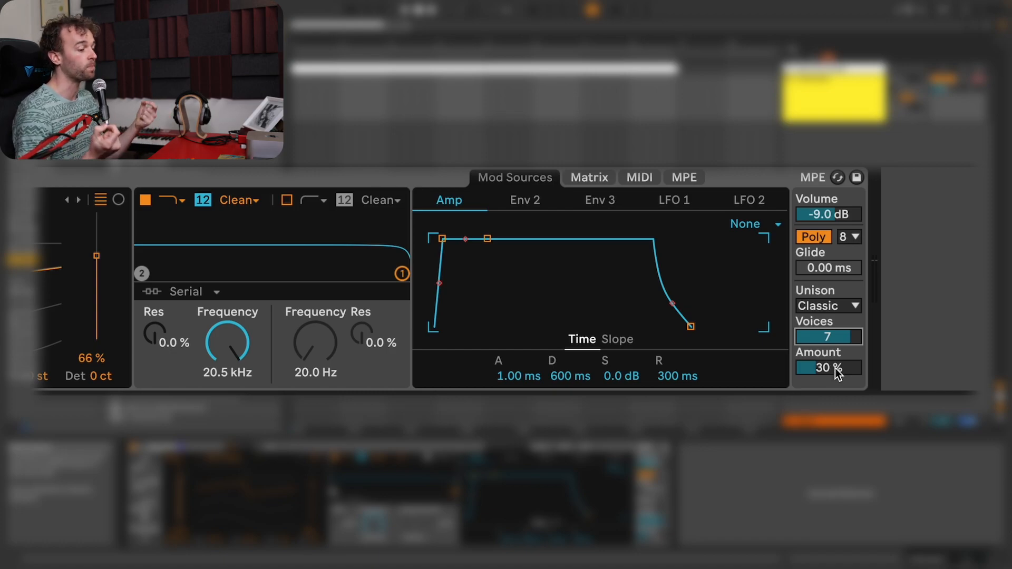
Step: Try the unison amount at 0, 59 and 100 %, and settle on 60 %
left_click_drag(834, 368, 834, 395)
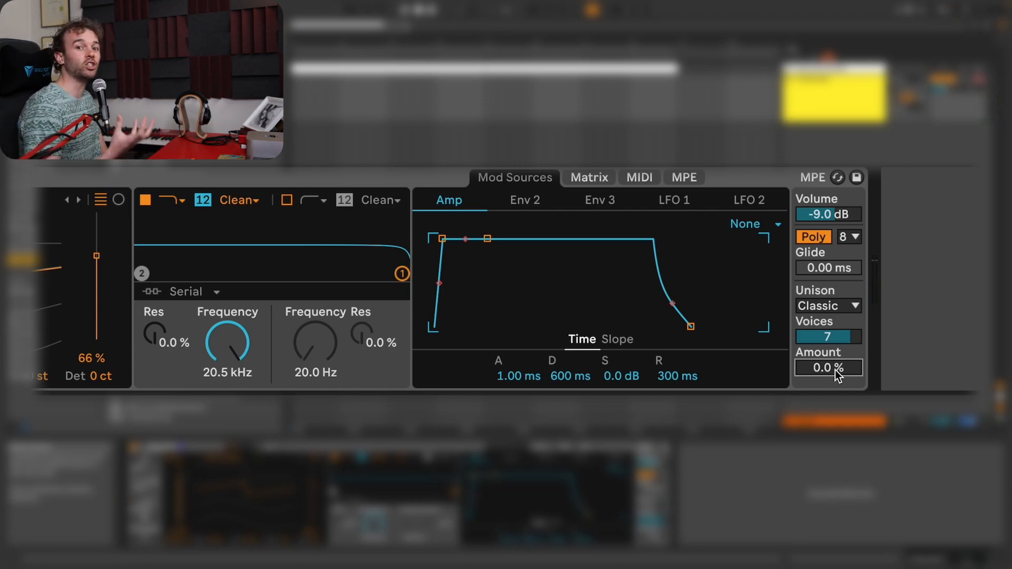
left_click_drag(829, 367, 829, 336)
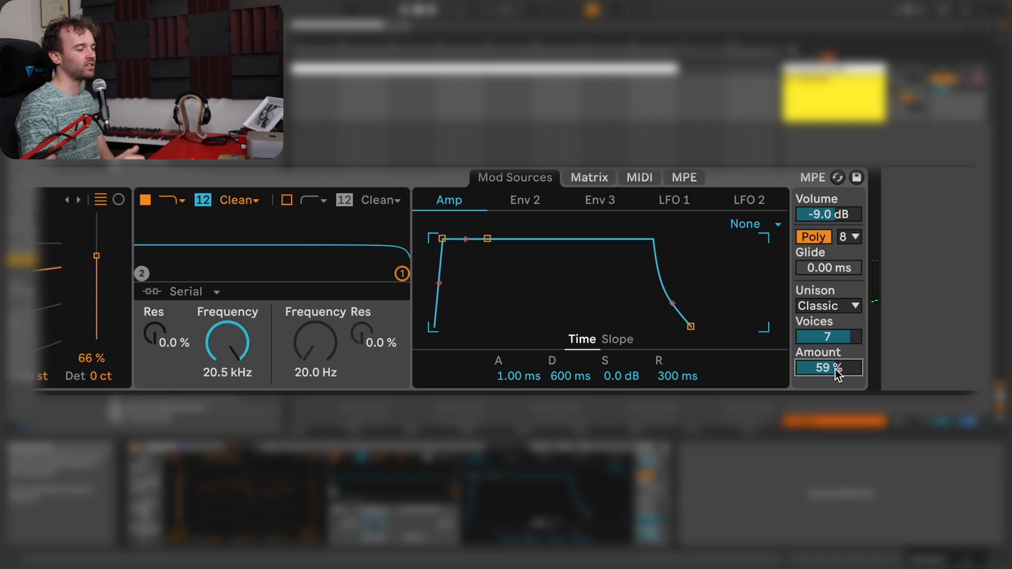
left_click_drag(838, 373, 838, 346)
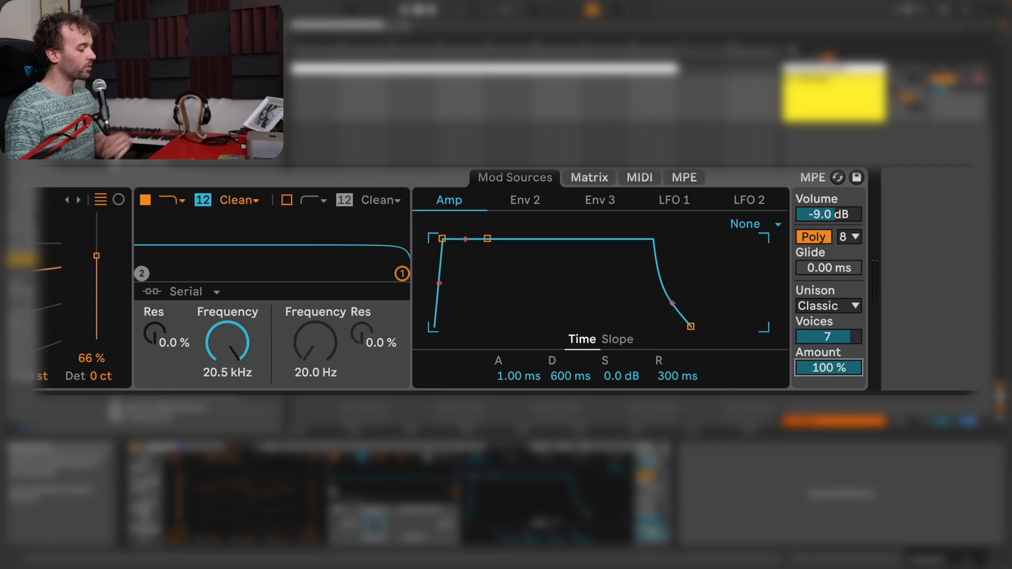
type("60")
key("Return")
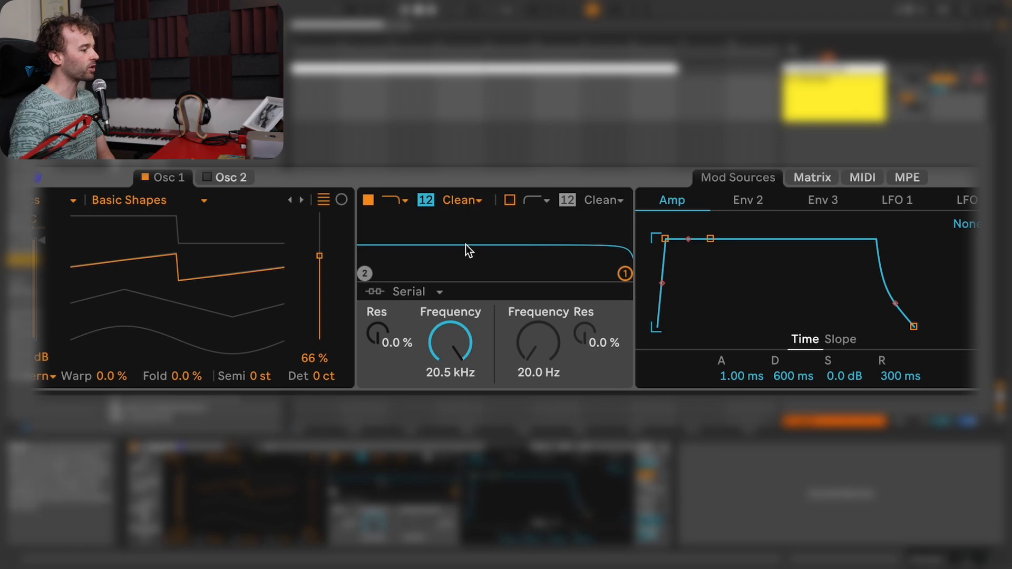
Step: Switch the first filter's circuit to MS2 and set its drive to 5 dB
left_click(471, 200)
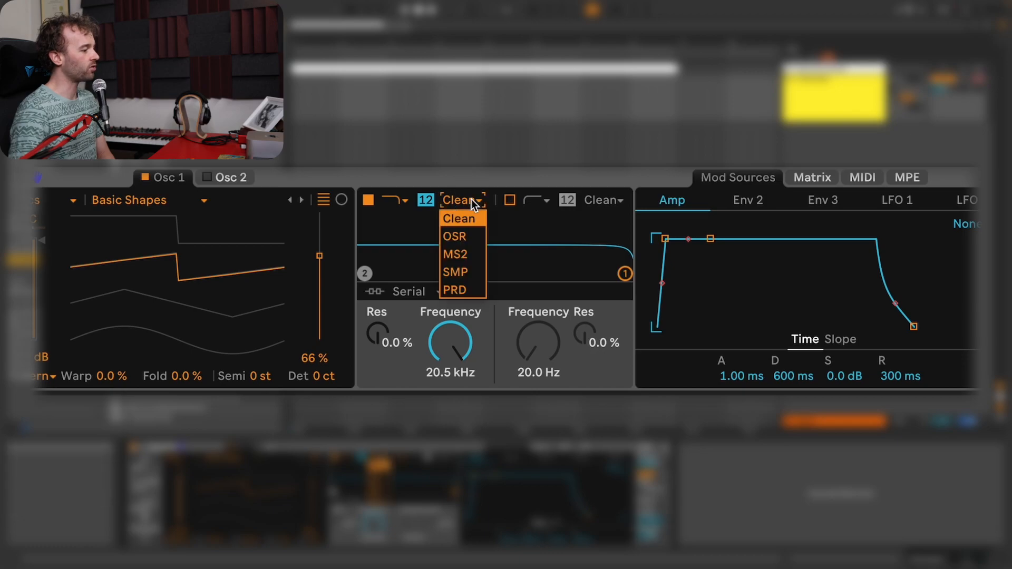
left_click(469, 255)
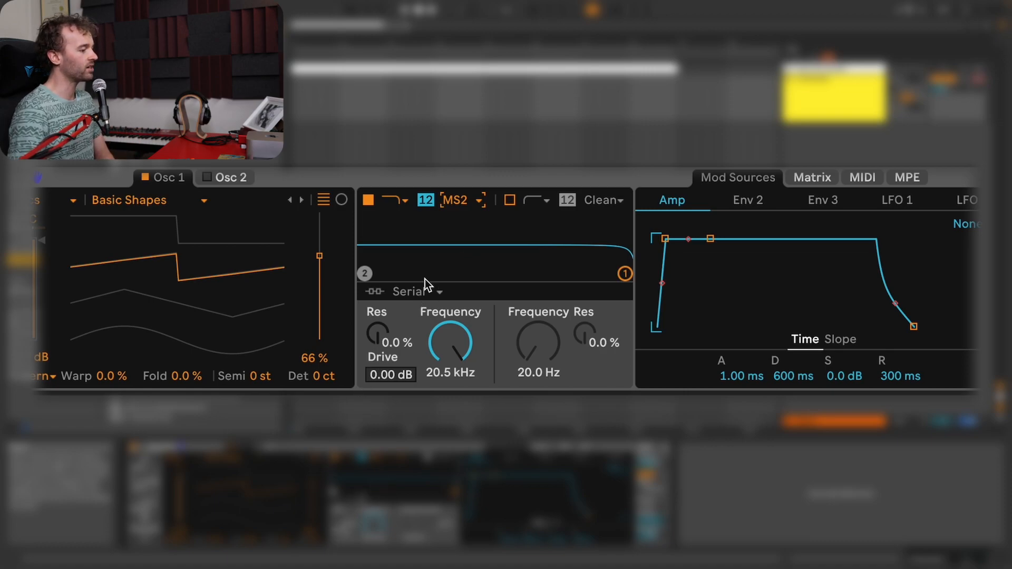
left_click(402, 375)
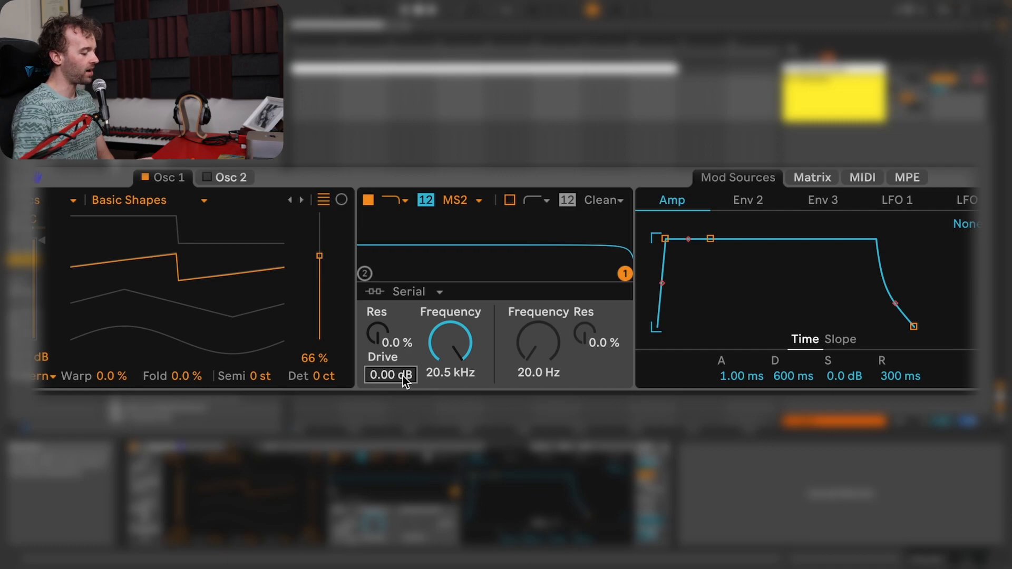
type("5")
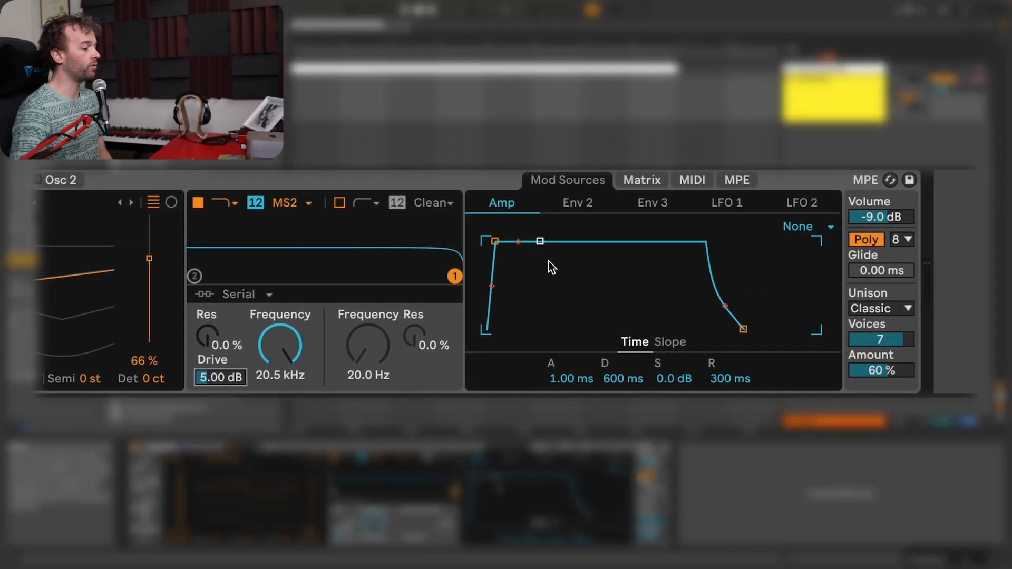
Step: Try an amp envelope with 2.23 s attack and 1.59 s release, and a pluck with 0 ms attack, 506 ms decay and -inf sustain
mouse_move(564, 380)
left_mouse_down()
mouse_move(564, 353)
mouse_move(564, 381)
left_mouse_up()
mouse_move(741, 386)
left_mouse_down()
mouse_move(743, 358)
mouse_move(745, 377)
left_mouse_up()
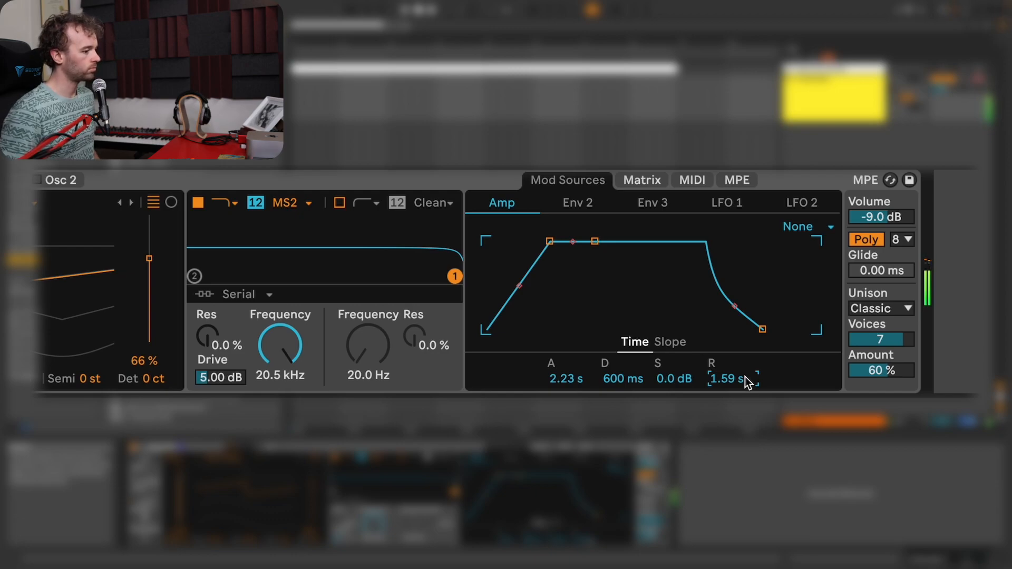
left_click_drag(578, 383, 578, 475)
left_click_drag(679, 378, 678, 464)
left_click_drag(641, 382, 640, 401)
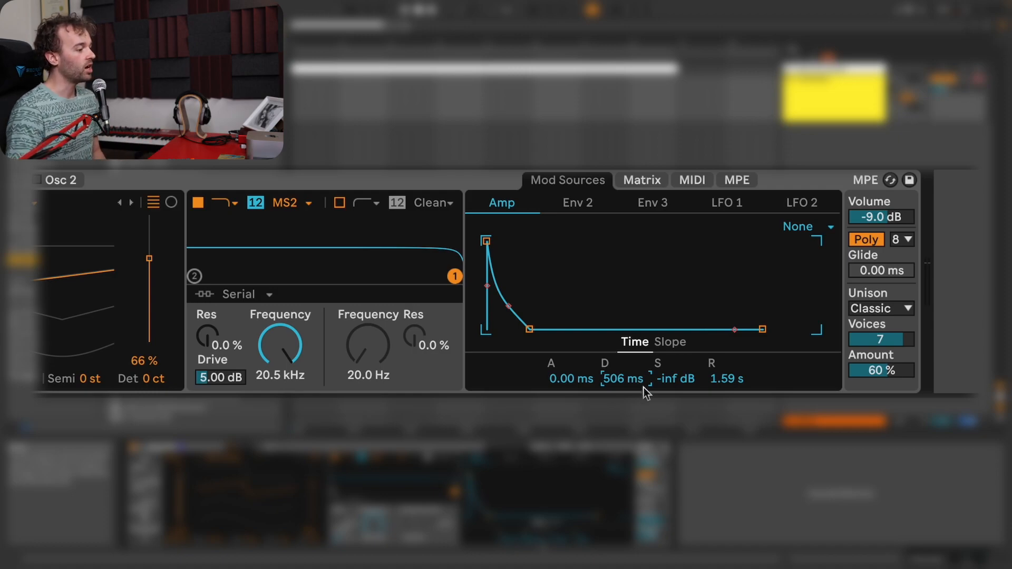
Step: Raise the amp envelope's sustain to 0 dB and set its release to 50 ms
left_click_drag(661, 387, 660, 334)
left_click_drag(715, 379, 715, 385)
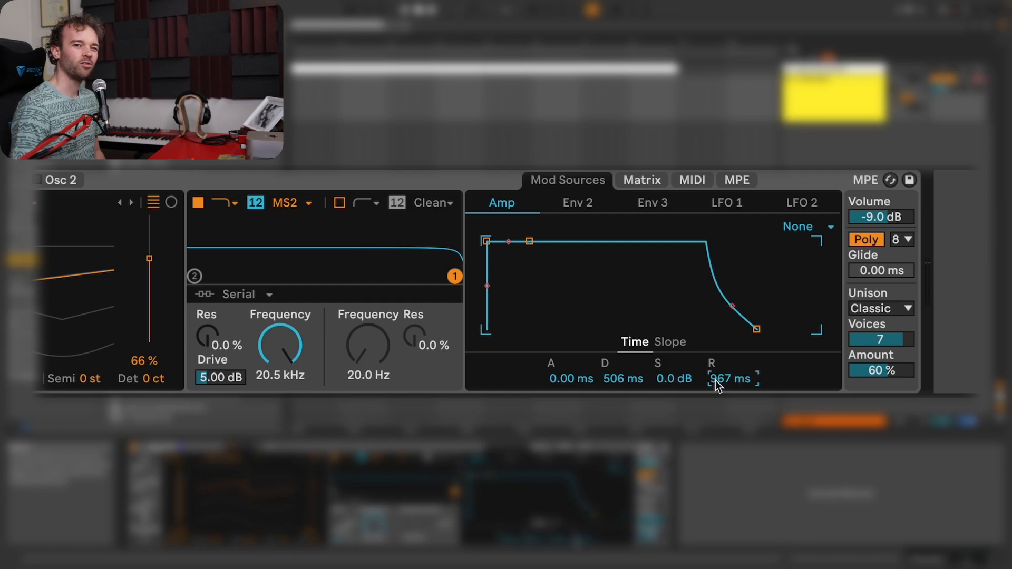
type("50")
key("Return")
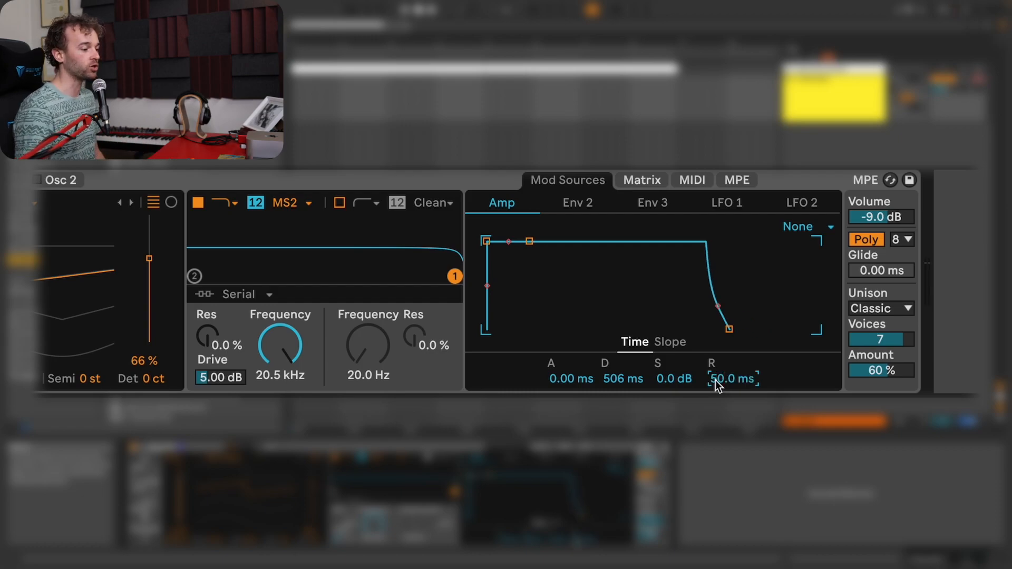
left_click_drag(715, 380, 716, 395)
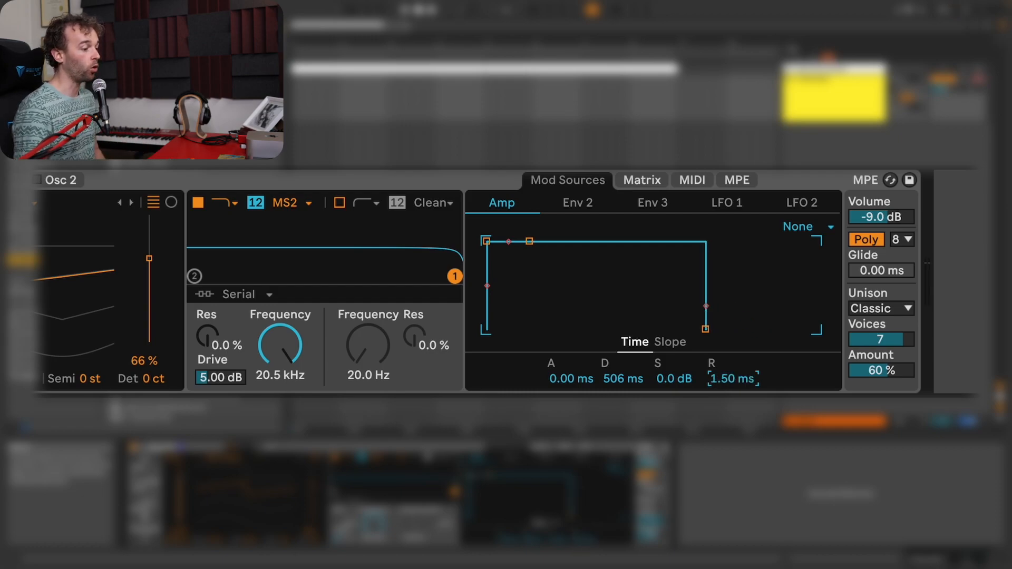
double_click(715, 381)
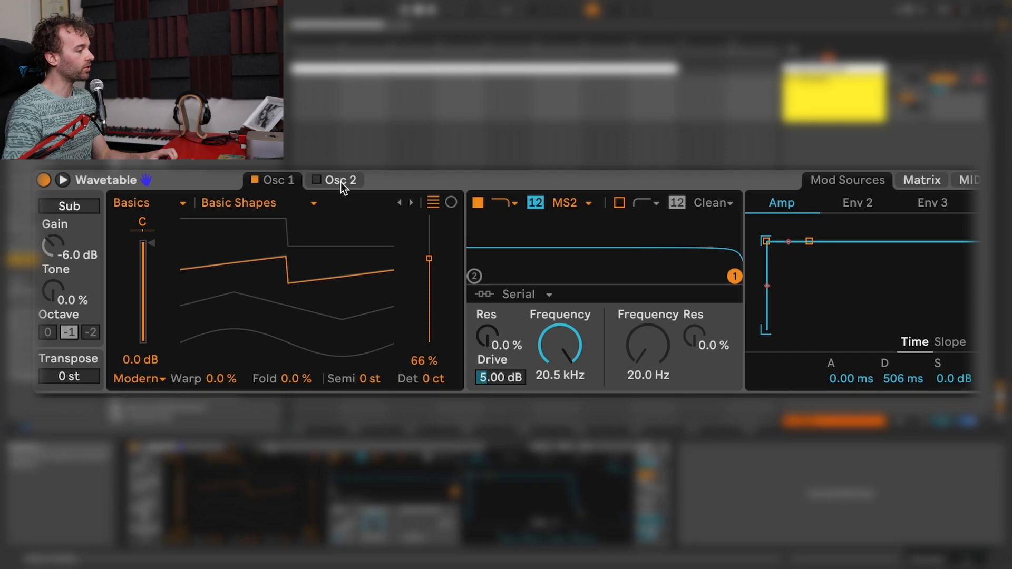
Step: Turn on Osc 2 with wavetable position 66 % and a 12 st semitone offset, and lower its gain
left_click(340, 182)
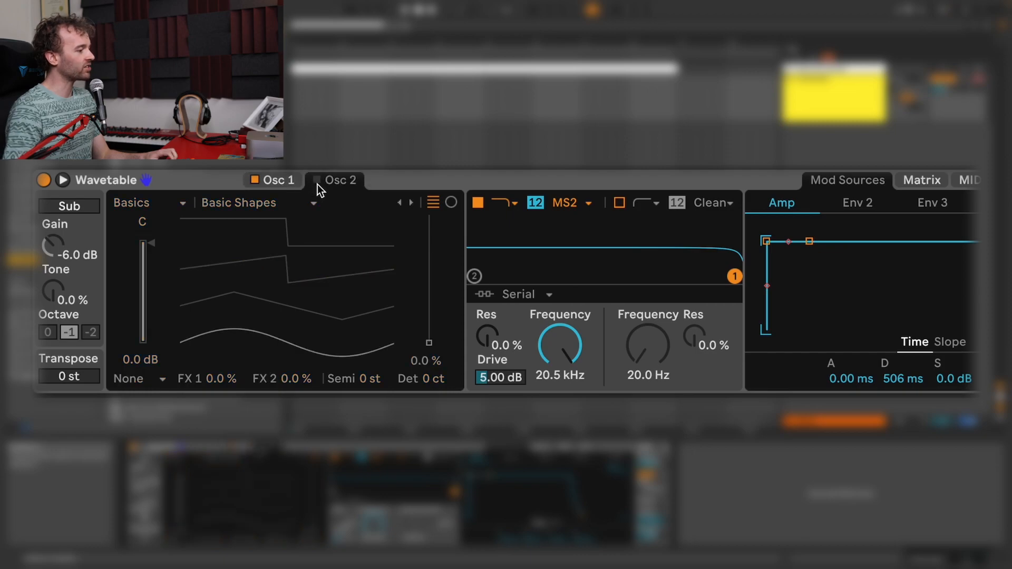
left_click(317, 182)
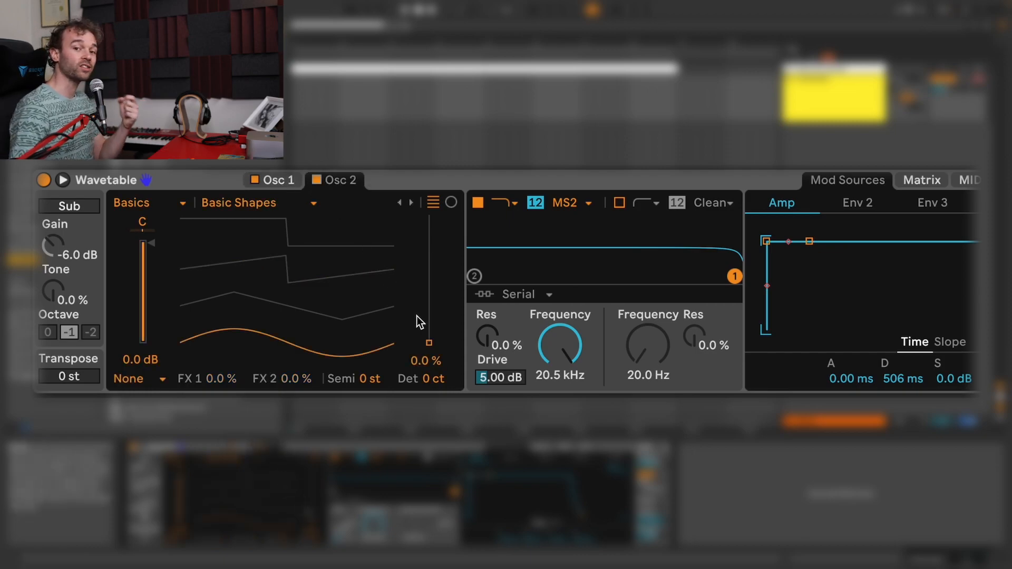
left_click(420, 361)
type("66")
key("Return")
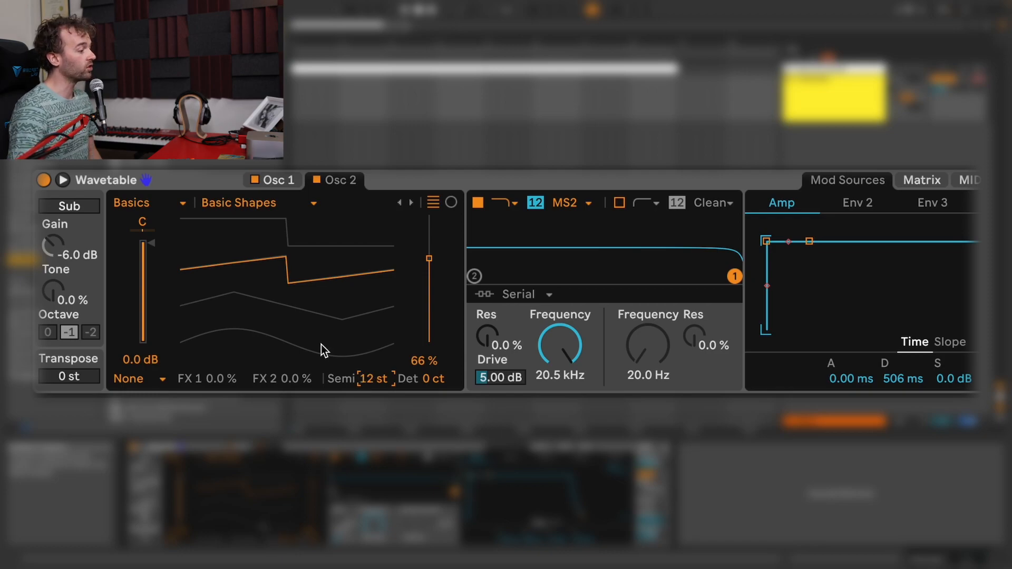
left_click_drag(148, 247, 150, 285)
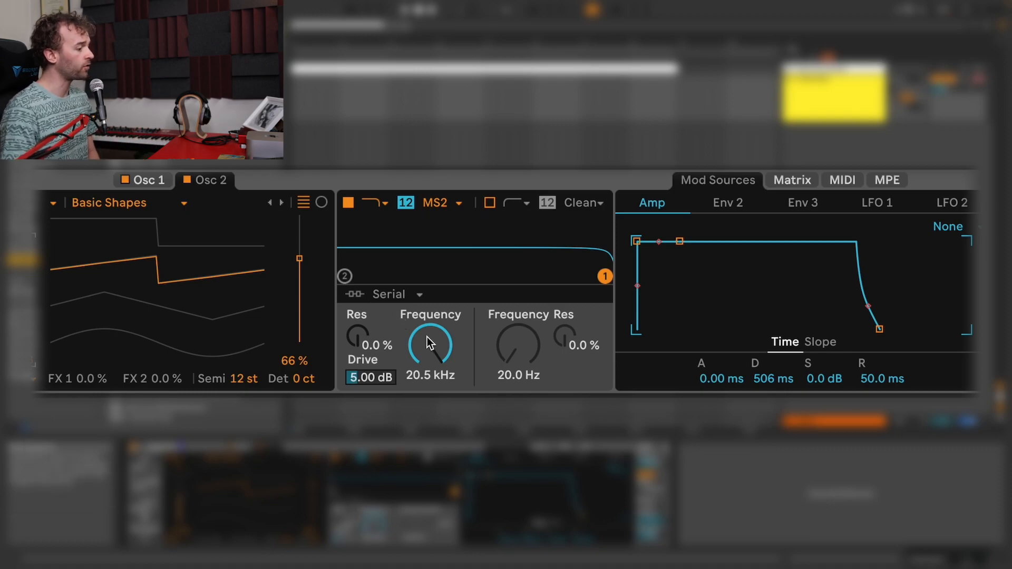
Step: Lower the first filter's frequency to 1.05 kHz, and give Env 2 a 0 ms attack, 0 % sustain and 9.41 s release
left_click_drag(431, 344, 431, 373)
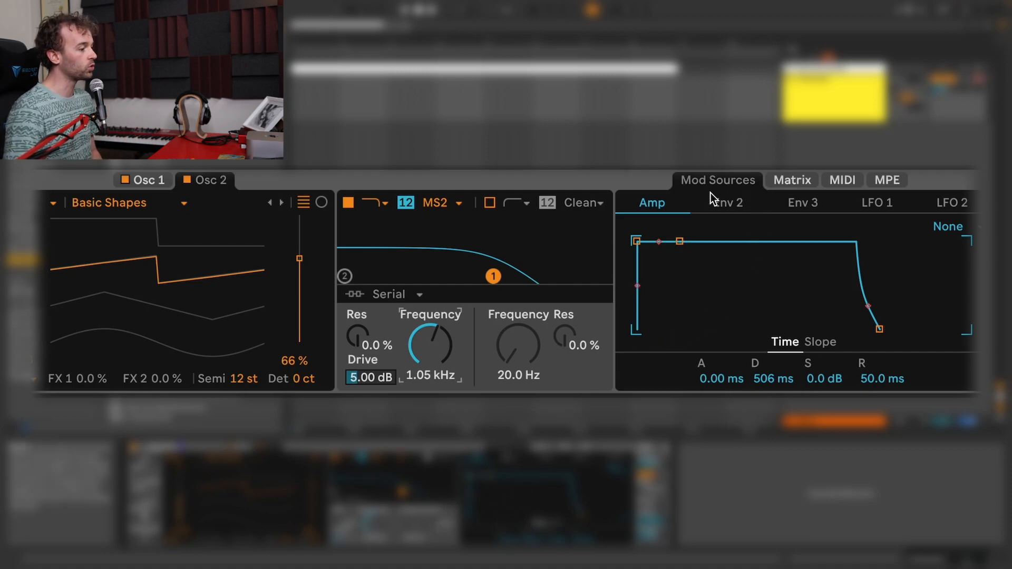
left_click(730, 206)
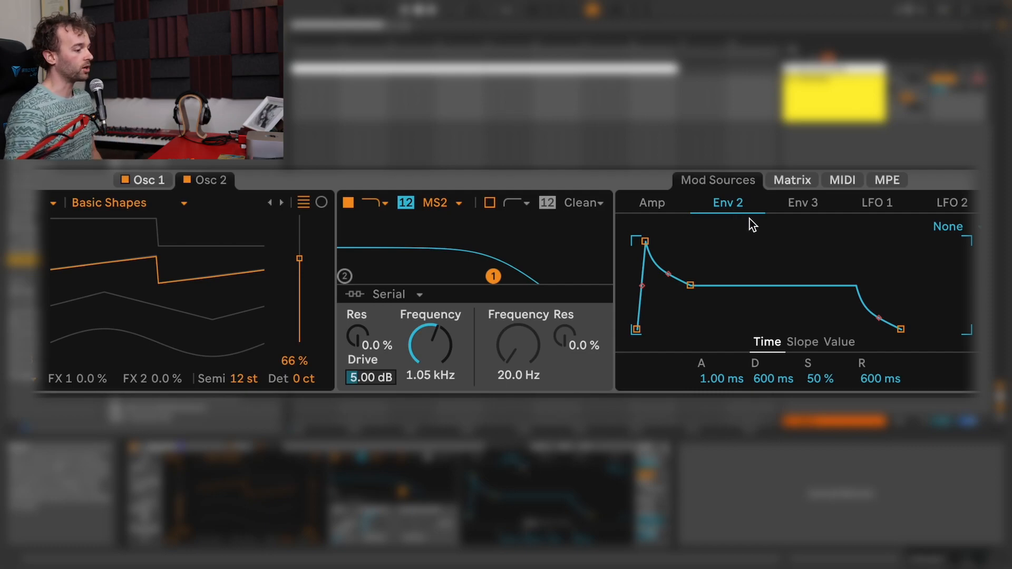
left_click_drag(821, 376, 820, 416)
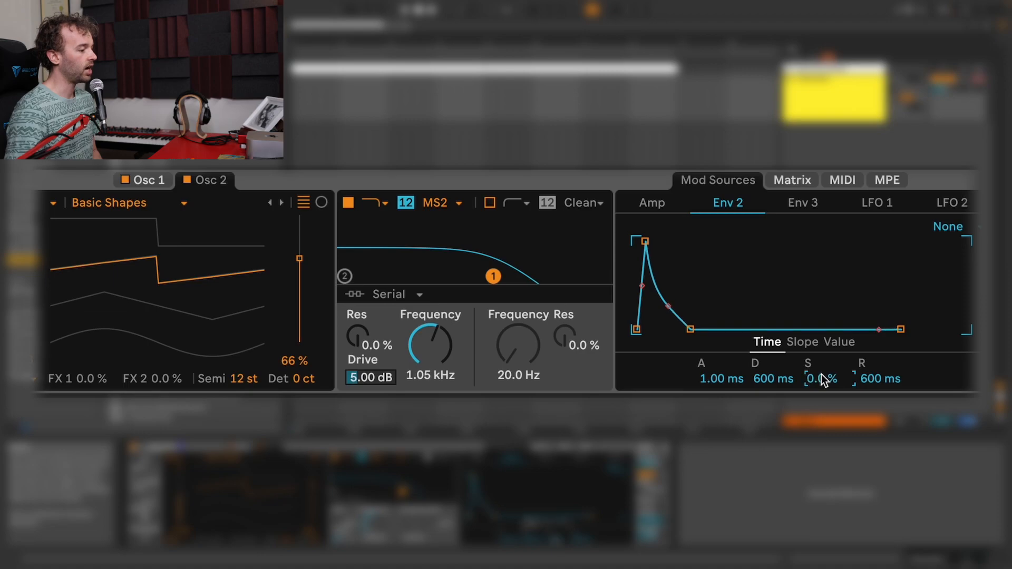
left_click_drag(726, 378, 726, 390)
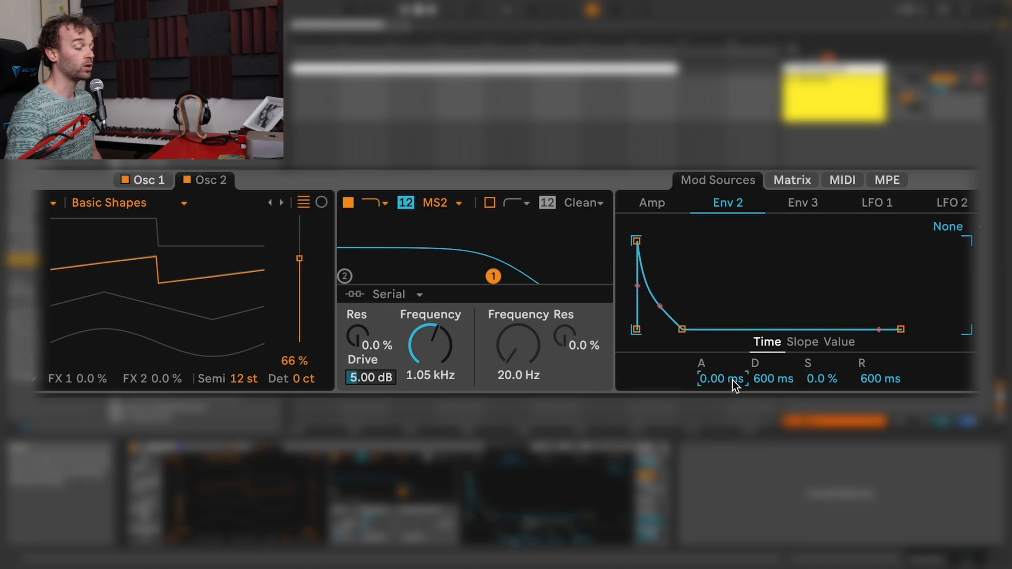
left_click_drag(870, 382, 871, 342)
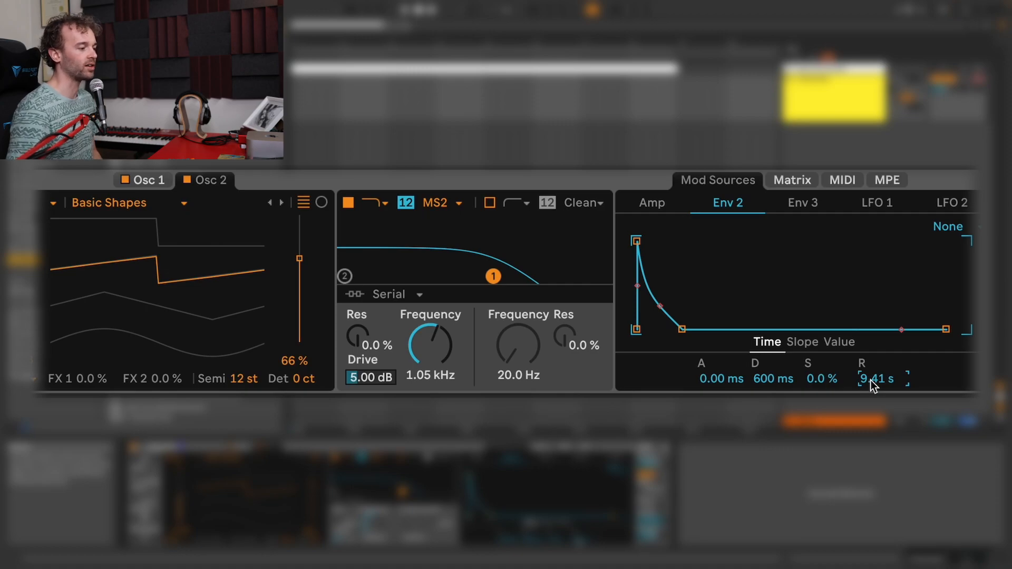
left_click(667, 202)
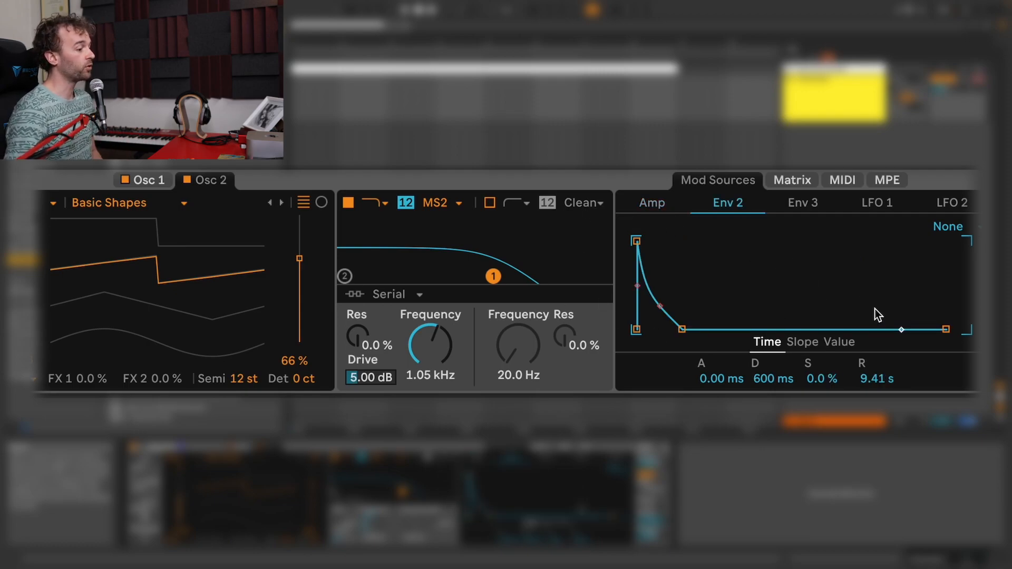
Step: Modulate Filter 1 Freq with Env 2 at 100 and lower the first filter's frequency to 20 Hz
left_click(797, 180)
left_click(426, 352)
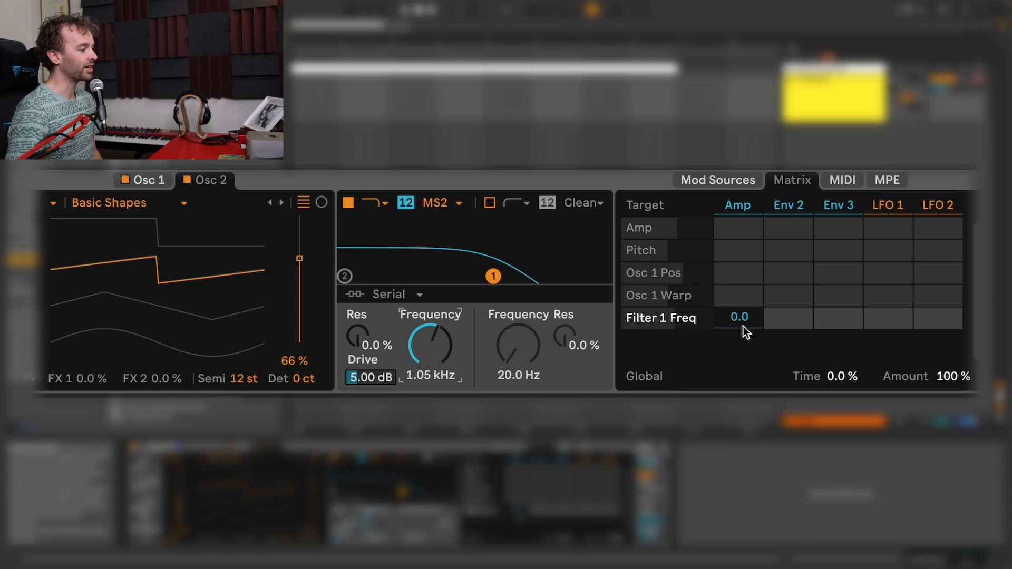
left_click_drag(789, 321, 789, 299)
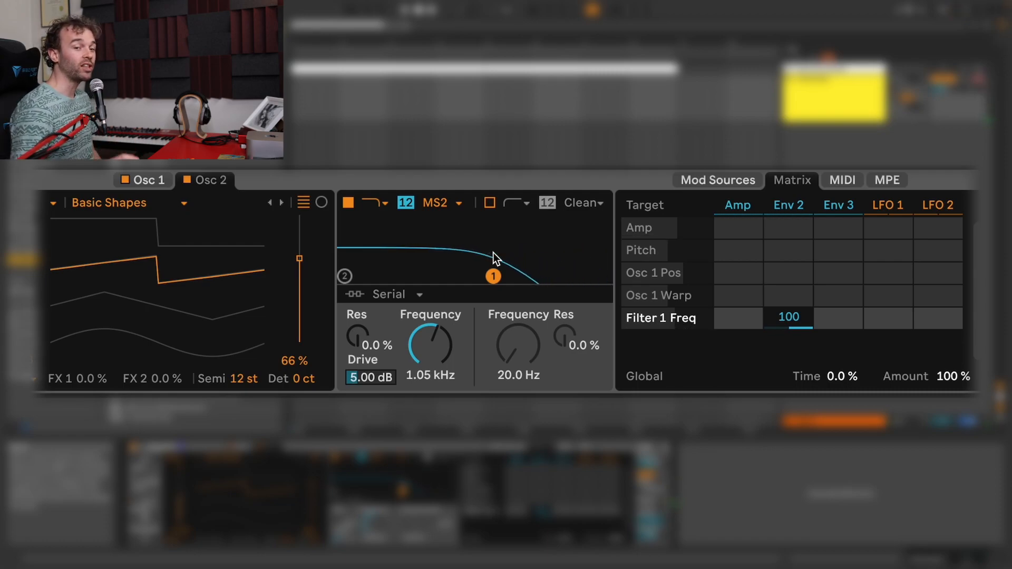
left_click_drag(429, 344, 429, 397)
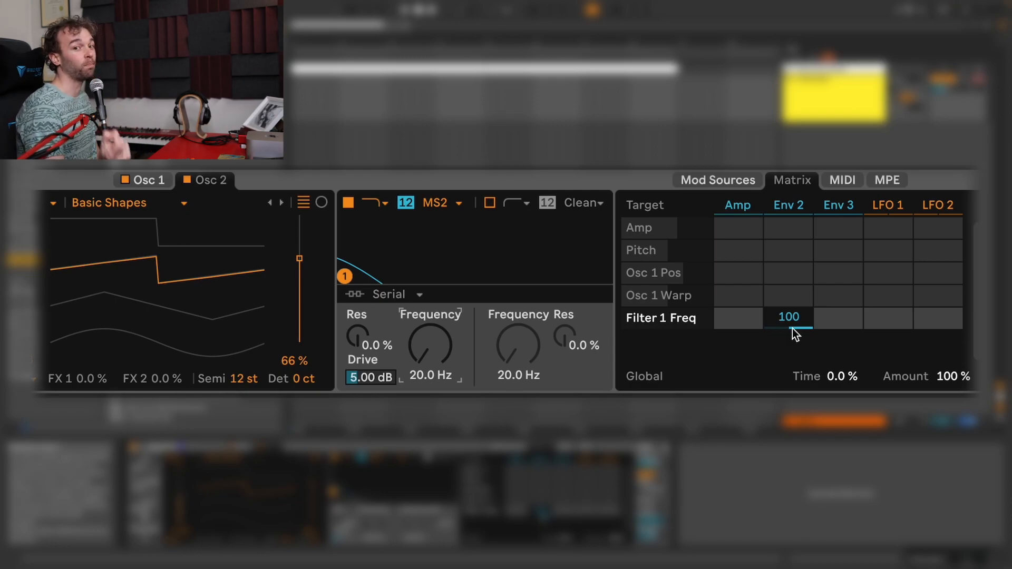
Step: Try Env 2 with a 112 ms attack and the first filter with 62 % resonance, and reset both to zero
left_click(789, 207)
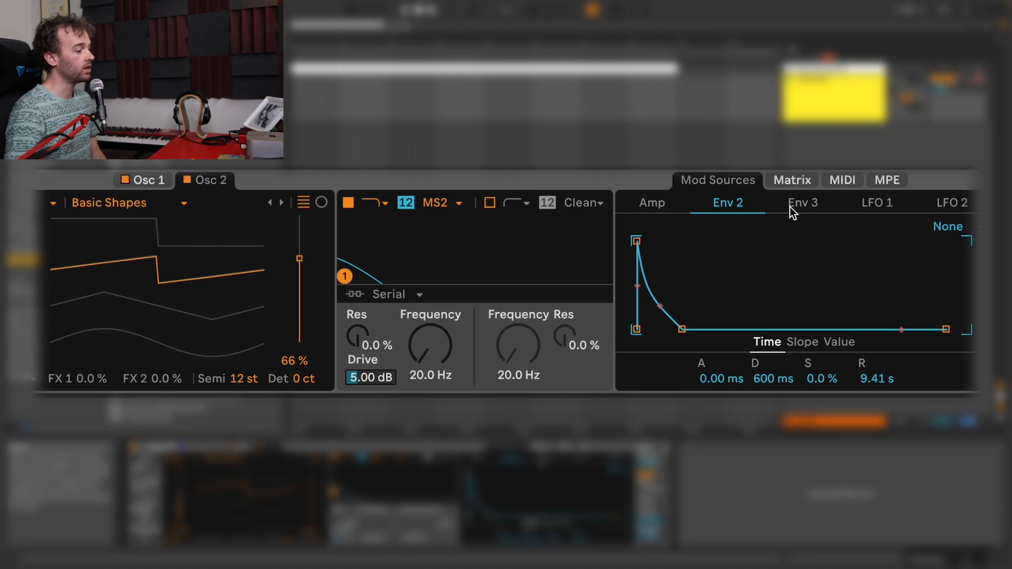
left_click(838, 342)
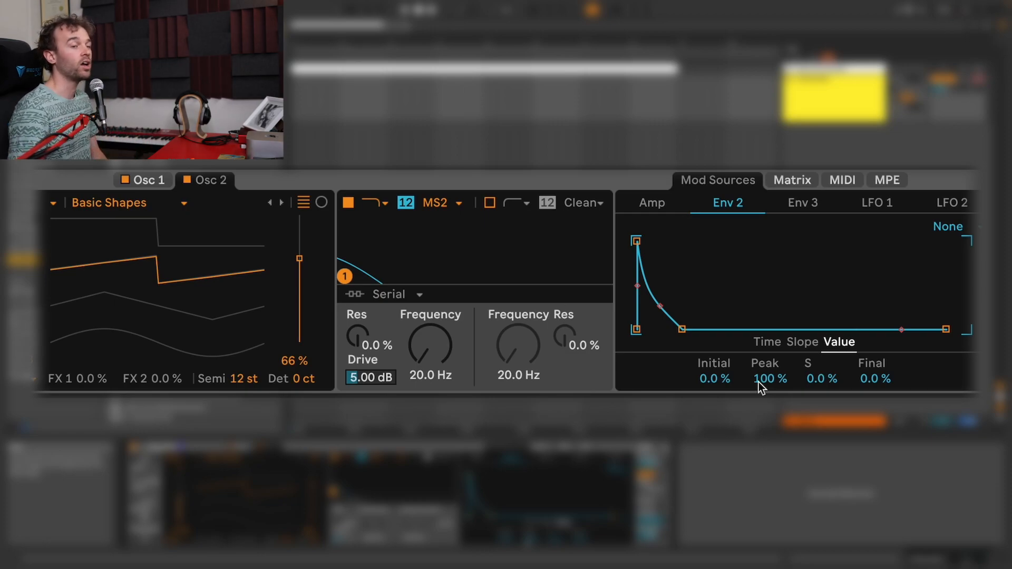
mouse_move(758, 384)
left_mouse_down()
mouse_move(758, 419)
mouse_move(758, 383)
left_mouse_up()
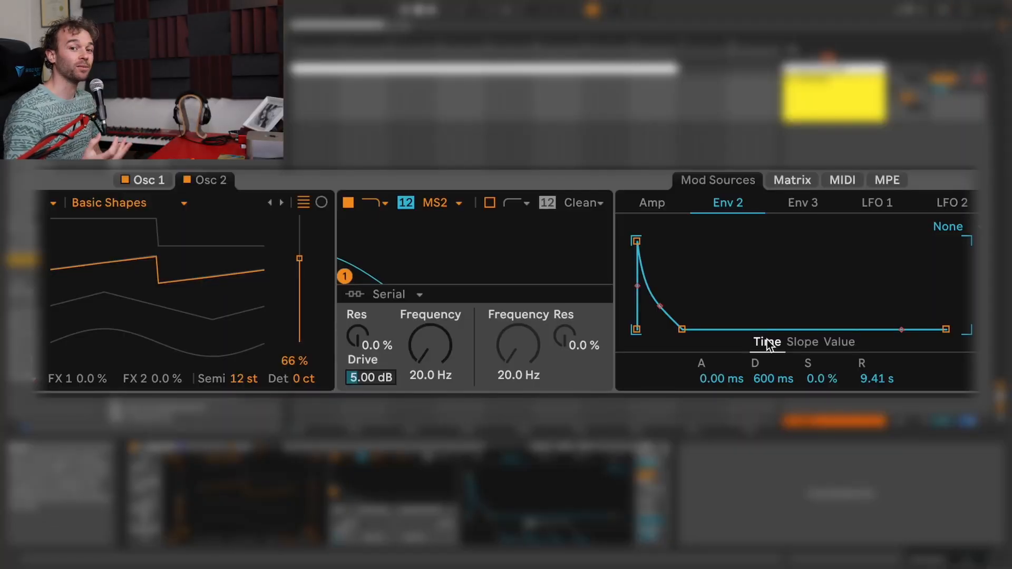
left_click_drag(719, 379, 719, 343)
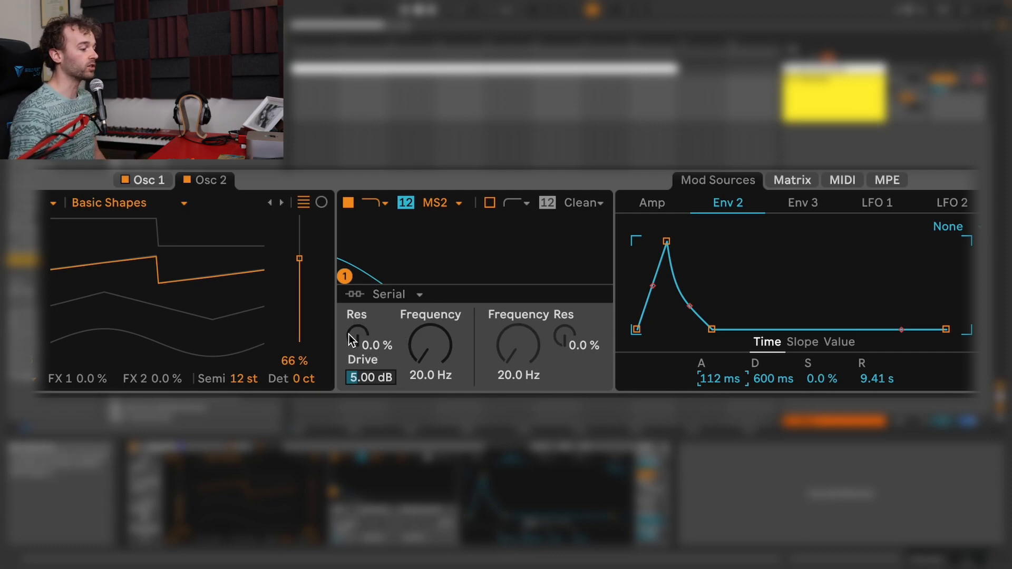
left_click_drag(357, 340, 358, 285)
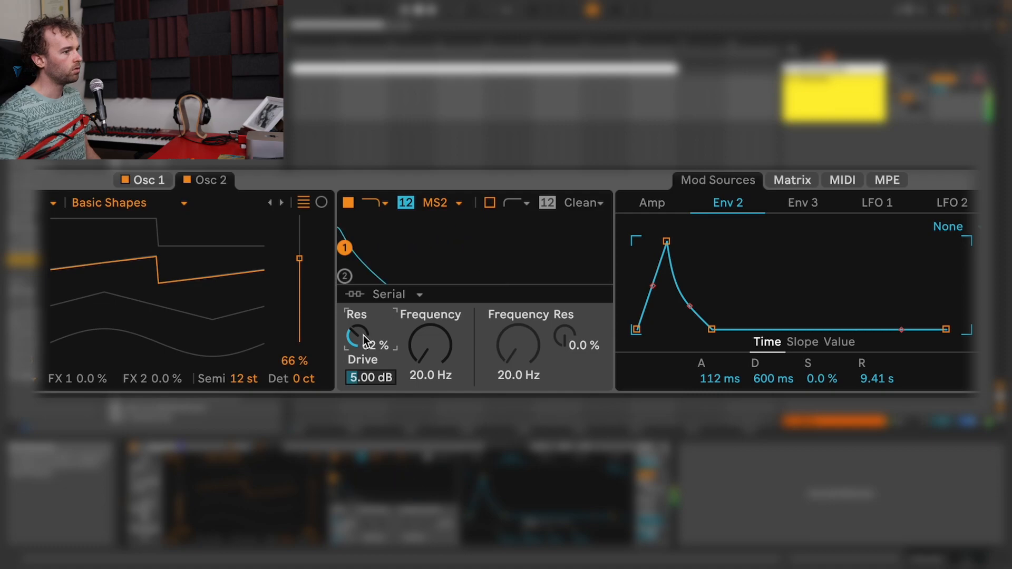
left_click_drag(363, 336, 364, 393)
mouse_move(724, 381)
left_mouse_down()
mouse_move(724, 448)
mouse_move(727, 384)
left_mouse_up()
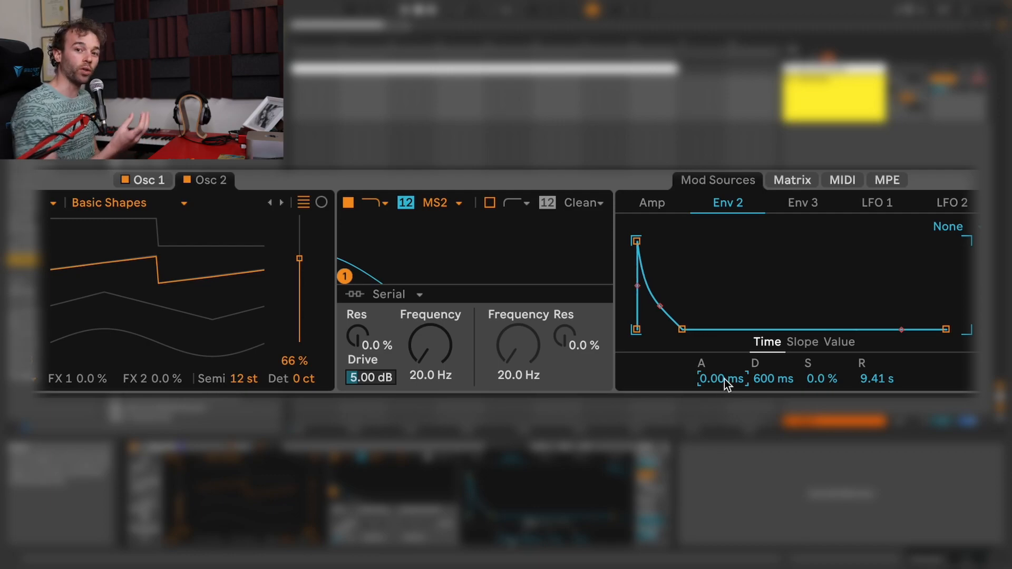
Step: Raise the first filter's frequency to 412 Hz, and give Env 3 a 0 ms attack, 5.27 ms decay and 0 % sustain
left_click_drag(429, 362, 429, 329)
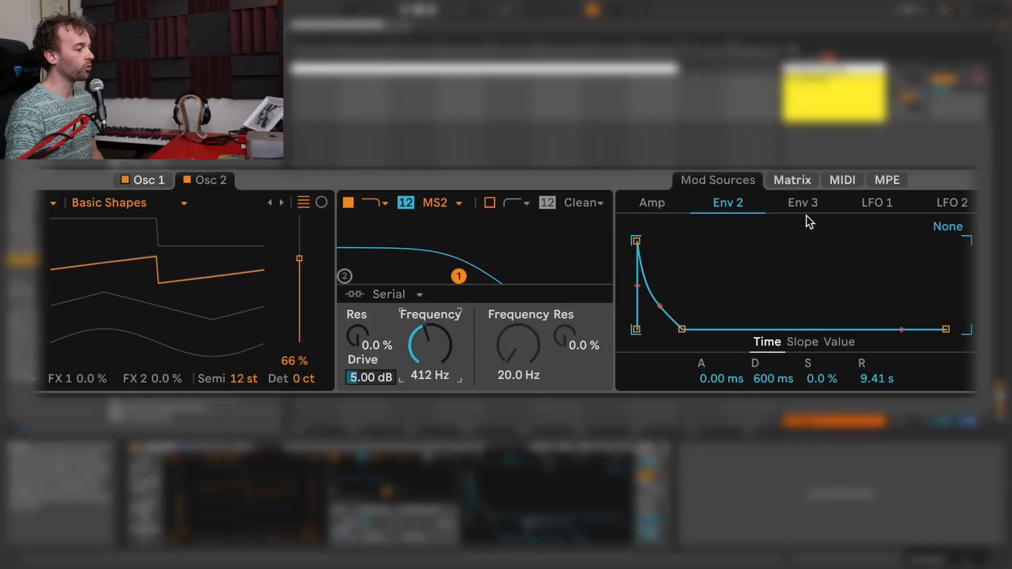
left_click(808, 206)
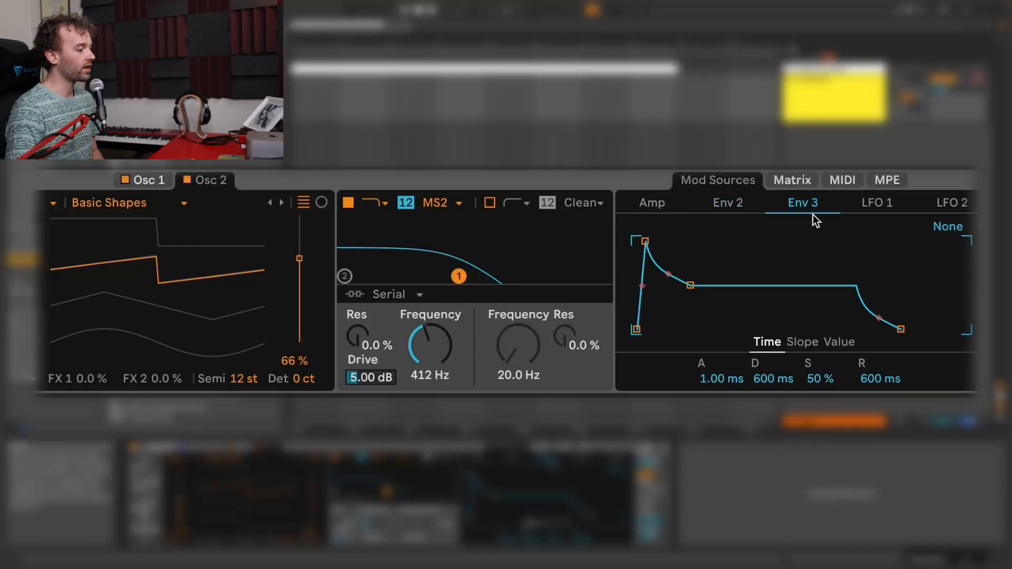
left_click_drag(821, 379, 821, 448)
left_click_drag(730, 380, 778, 453)
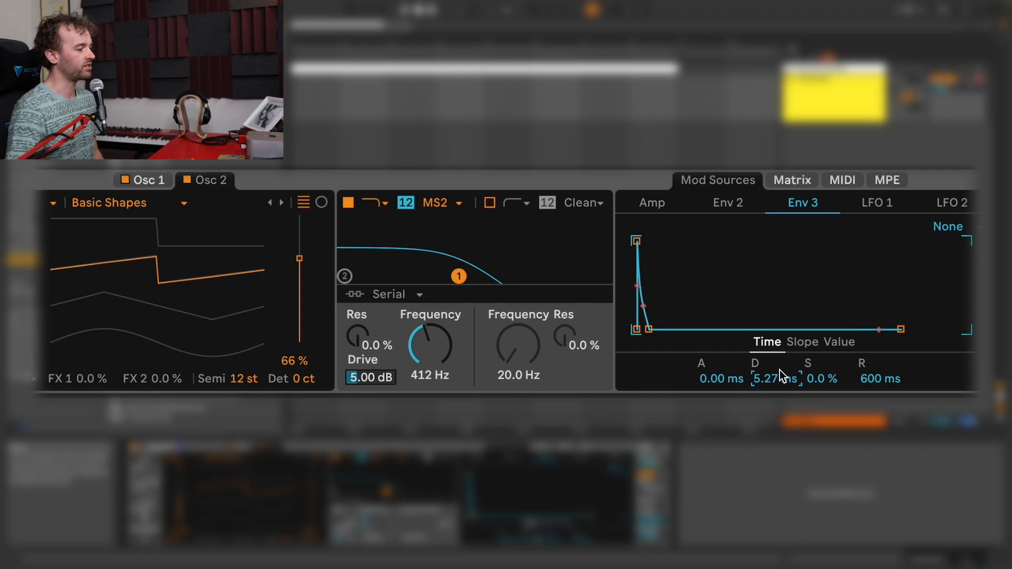
left_click_drag(786, 383, 786, 390)
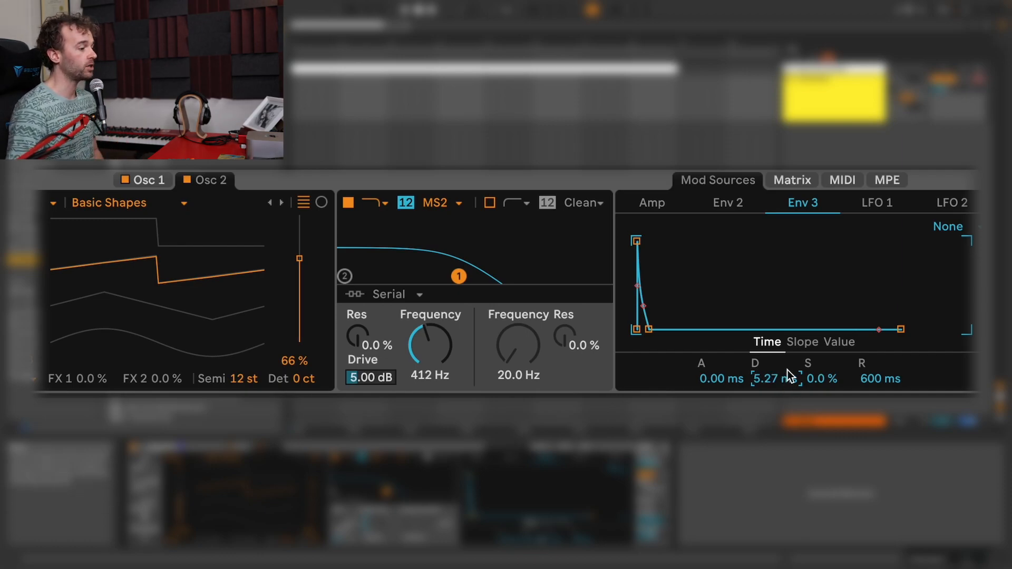
Step: Modulate Pitch with Env 3 at an amount of 27 in the modulation matrix
left_click(796, 182)
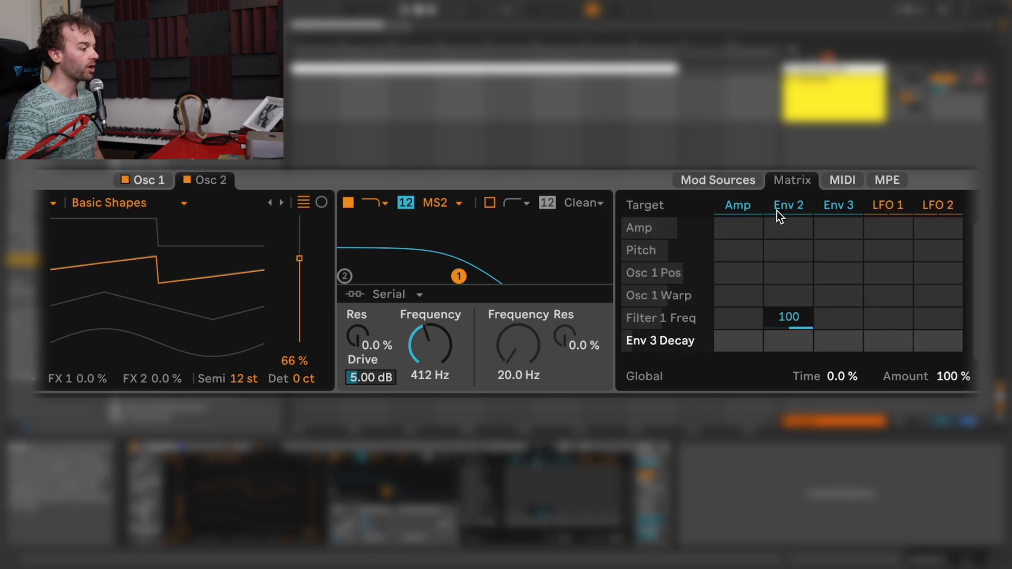
left_click(838, 250)
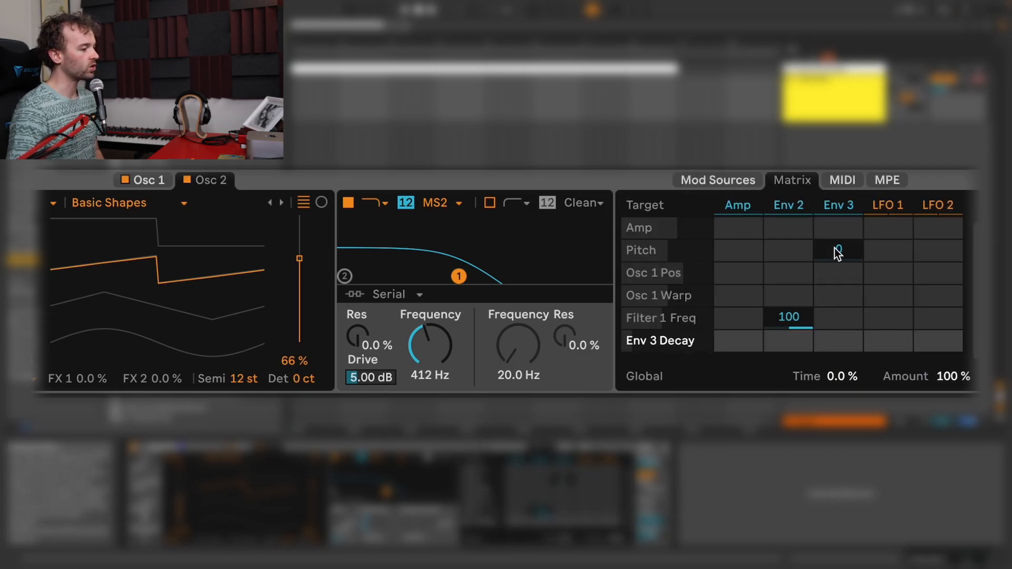
left_click(836, 250)
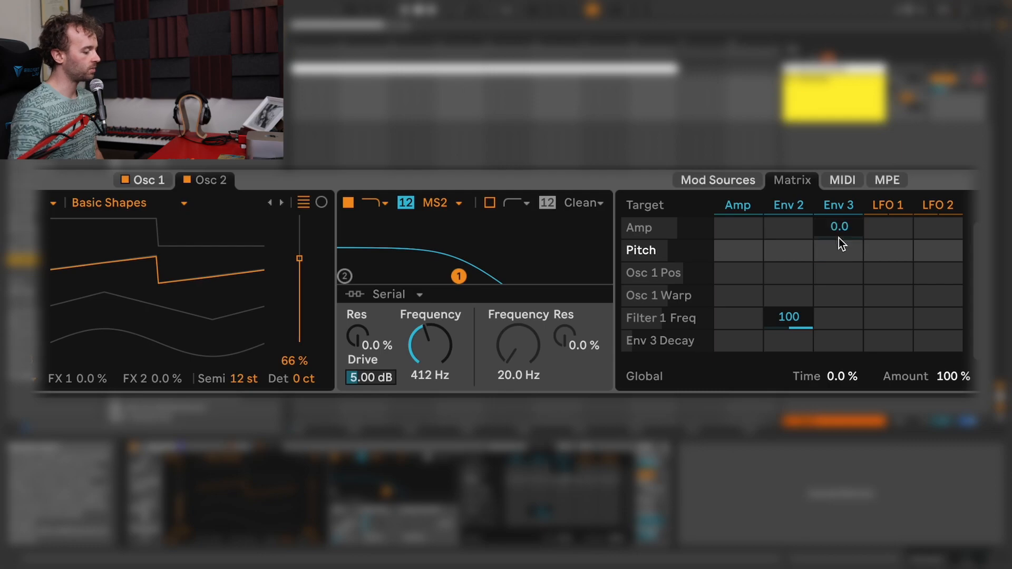
type("12")
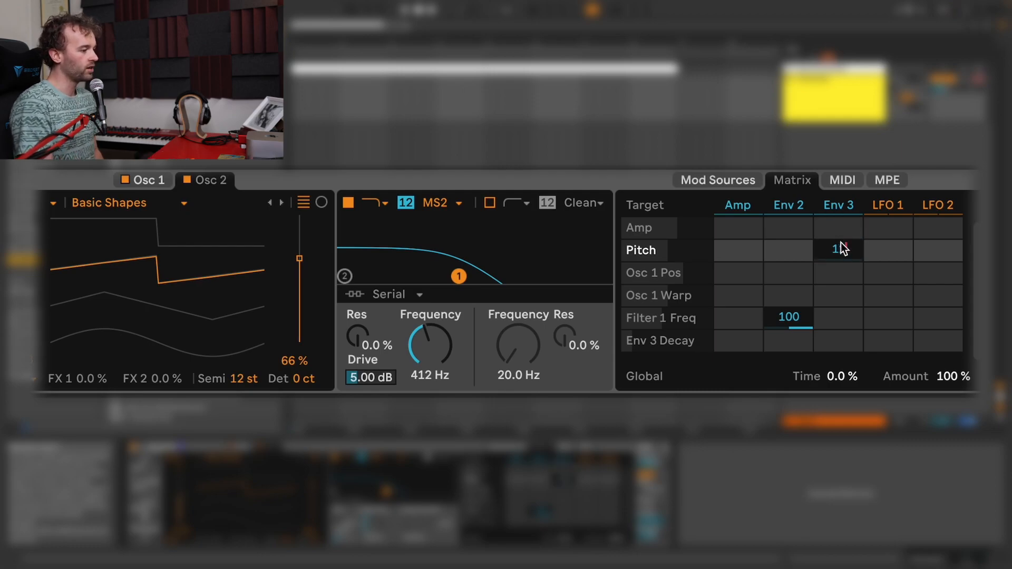
key("Return")
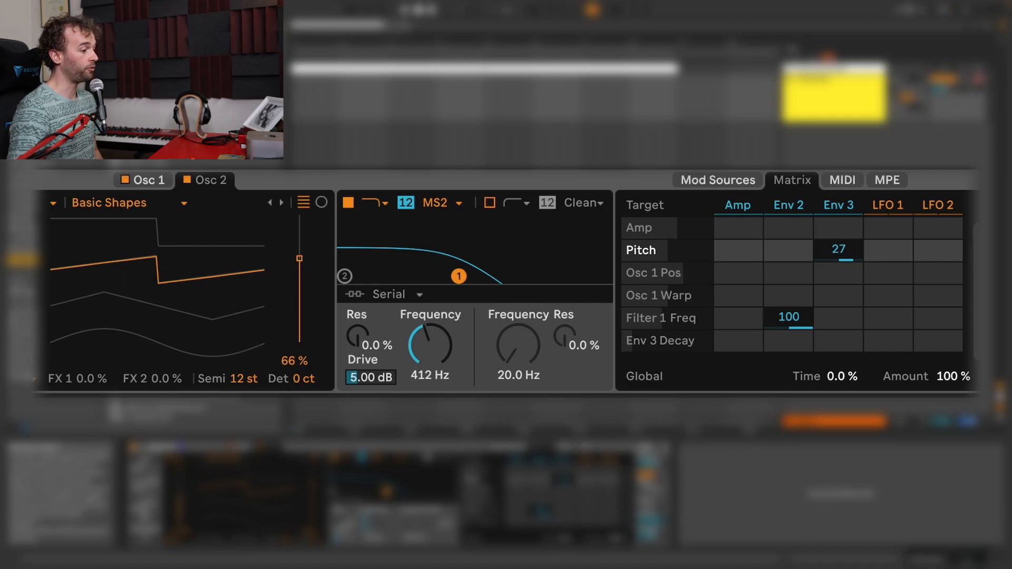
Step: Set Env 3's decay to 16.0 ms and its peak to 48 %, and open the first filter's frequency to 20.5 kHz
left_click(847, 207)
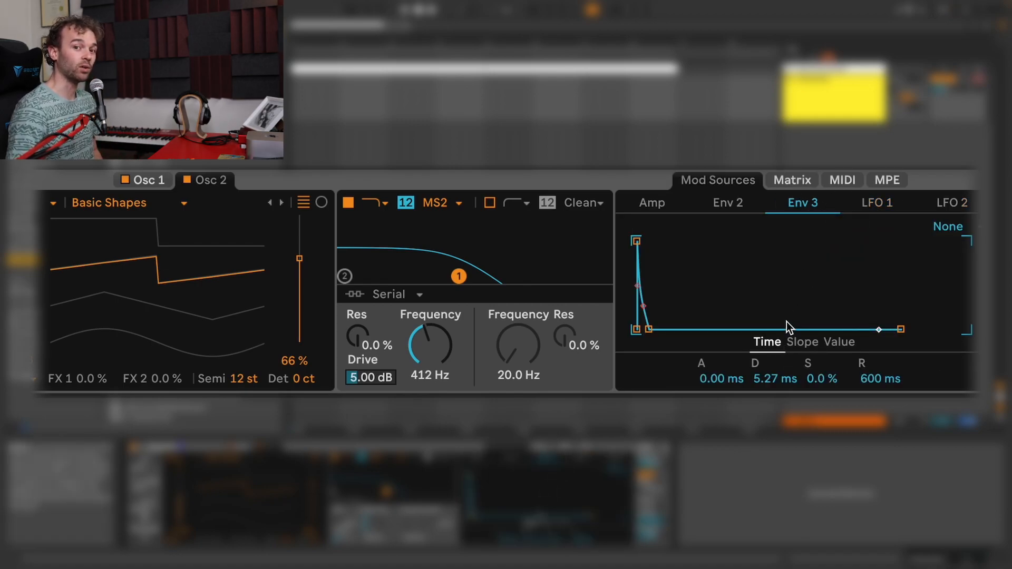
mouse_move(778, 381)
left_mouse_down()
mouse_move(777, 331)
mouse_move(776, 378)
left_mouse_up()
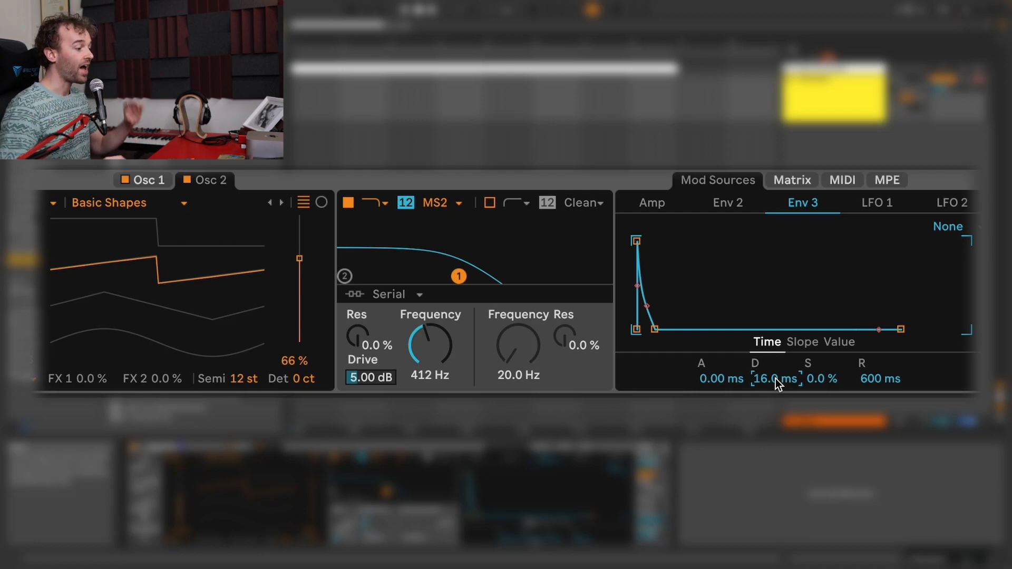
left_click_drag(444, 359, 444, 295)
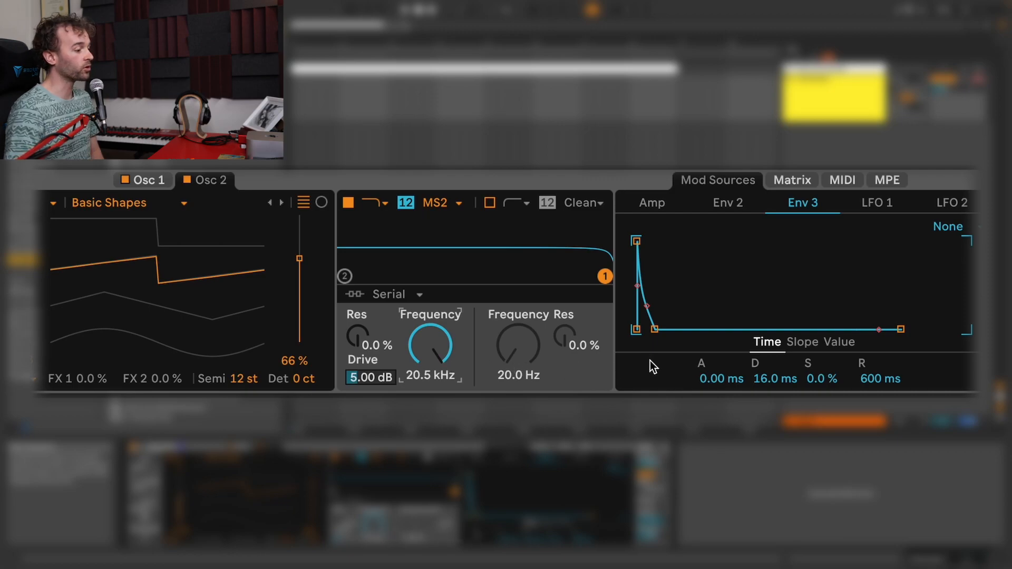
left_click(843, 343)
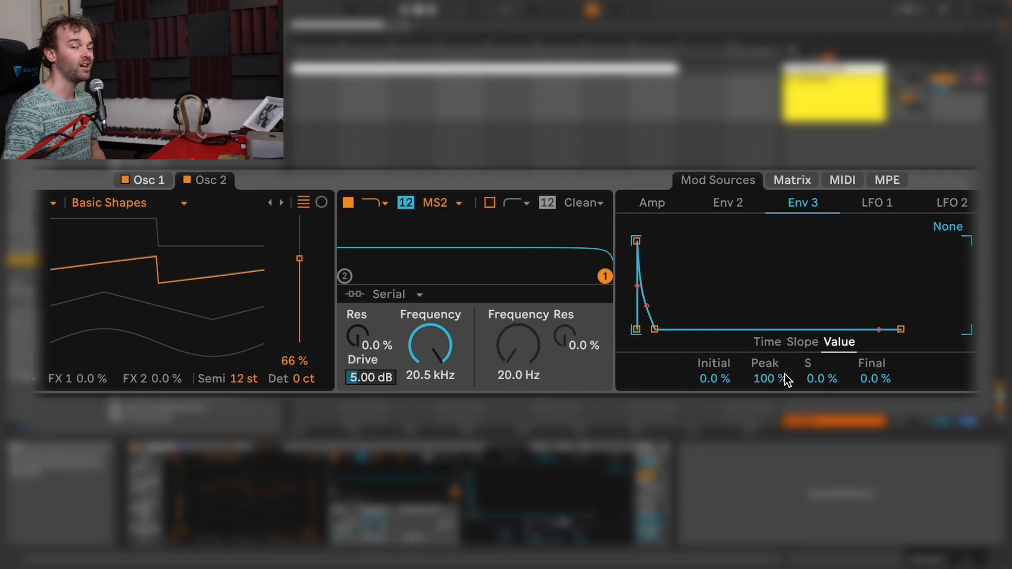
left_click_drag(767, 387, 766, 416)
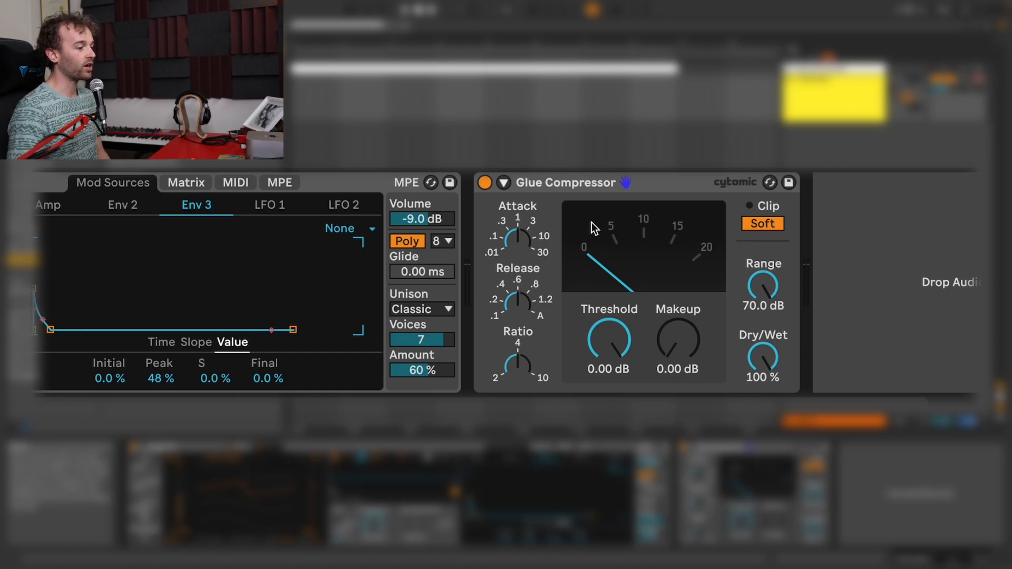
Step: Set the Glue Compressor's threshold to -8.25 dB and makeup to 2.54 dB, and switch Soft clipping off and back on
left_click_drag(627, 342, 627, 392)
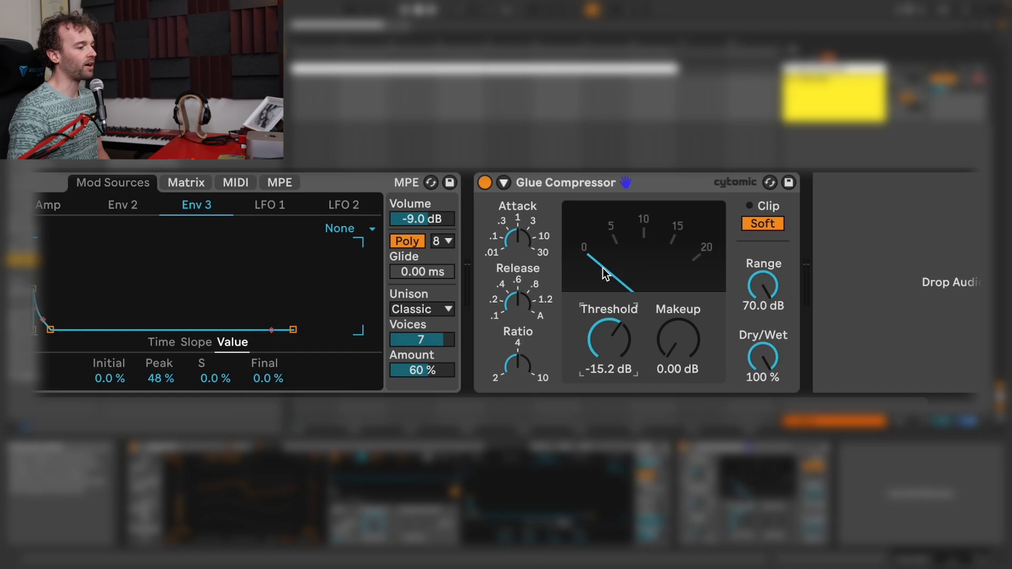
mouse_move(672, 351)
left_mouse_down()
mouse_move(672, 338)
mouse_move(620, 339)
mouse_move(683, 345)
mouse_move(624, 342)
mouse_move(672, 355)
left_mouse_up()
left_click(621, 344)
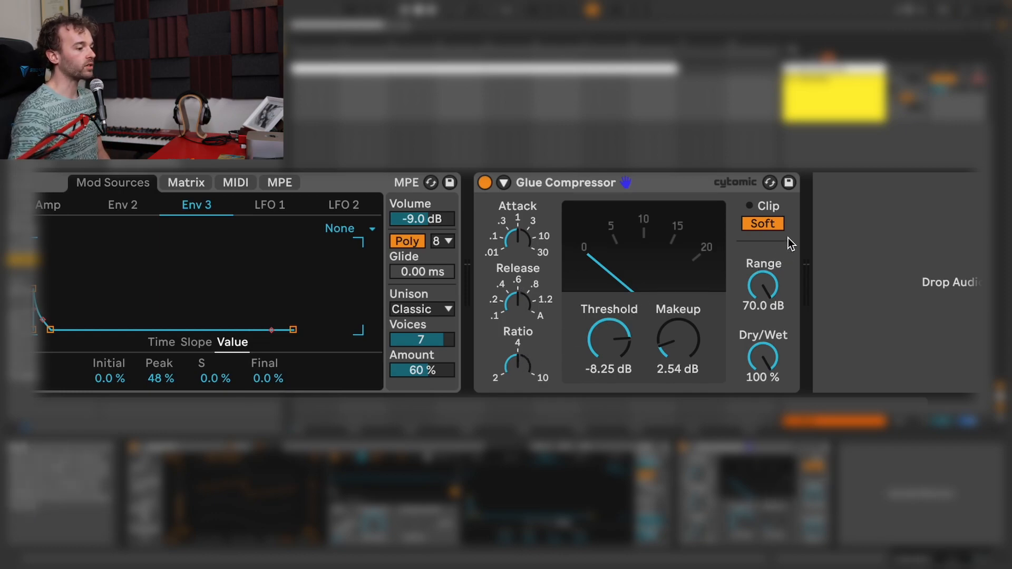
left_click(767, 225)
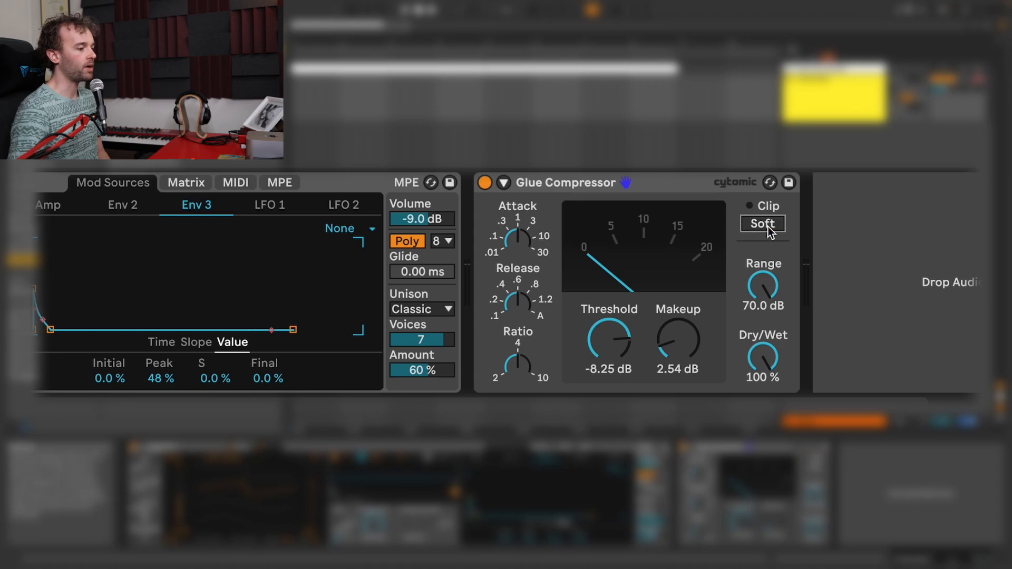
left_click(767, 226)
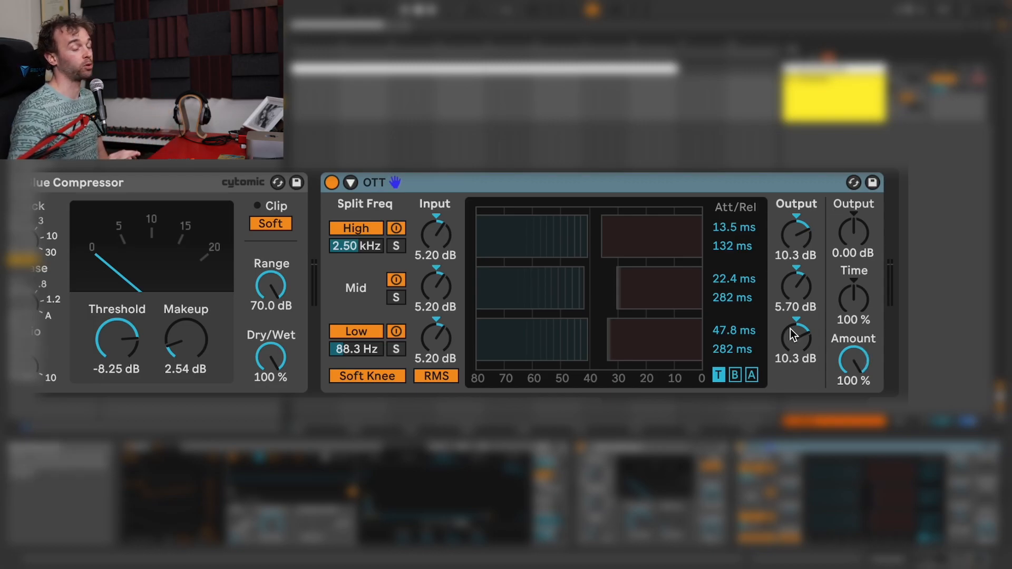
Step: Audition the OTT effect, lower its amount to 30 %, and compare the sound with the device bypassed and active
key("space")
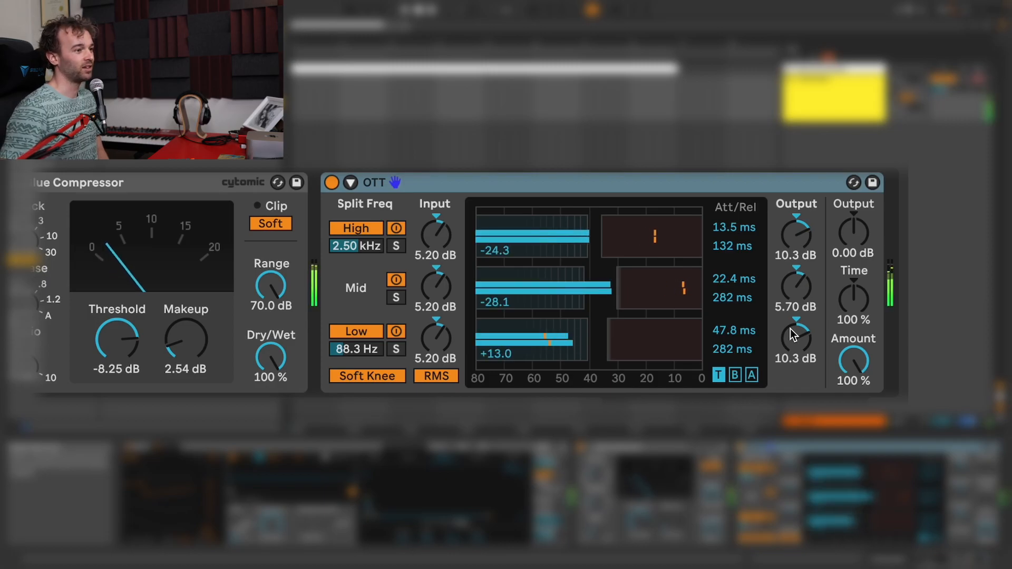
key("space")
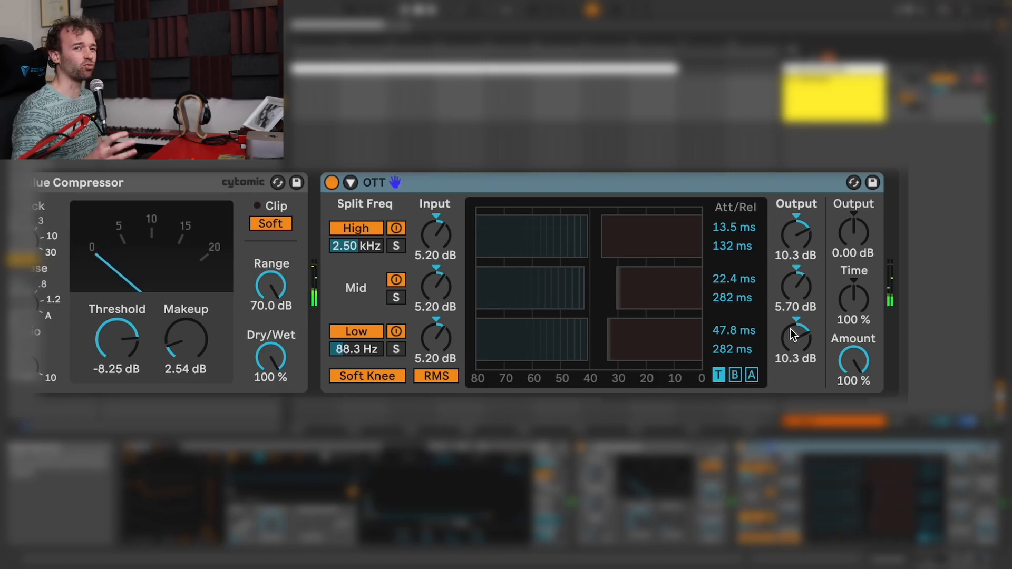
scroll(781, 319, "right", 3)
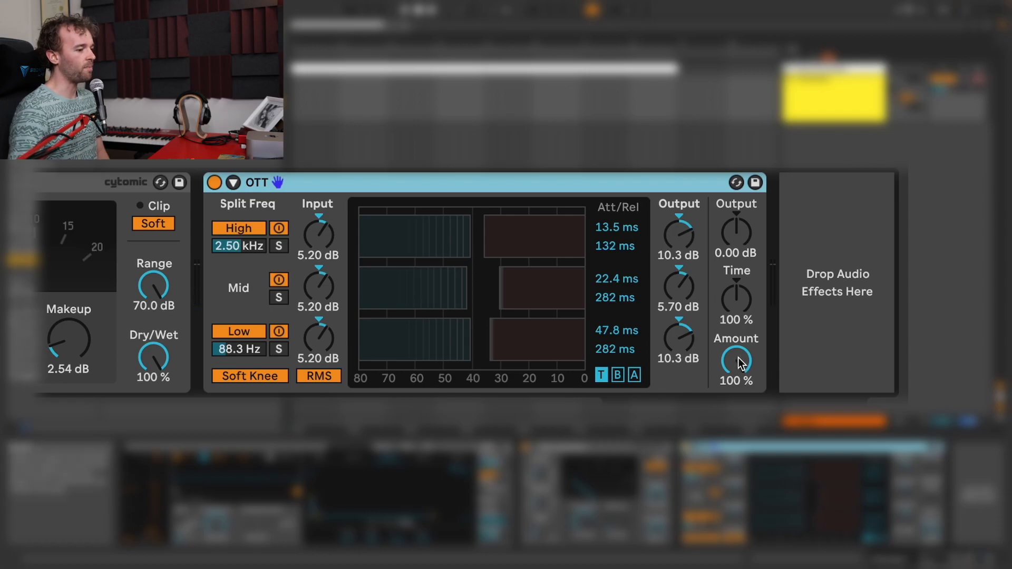
left_click_drag(739, 363, 738, 437)
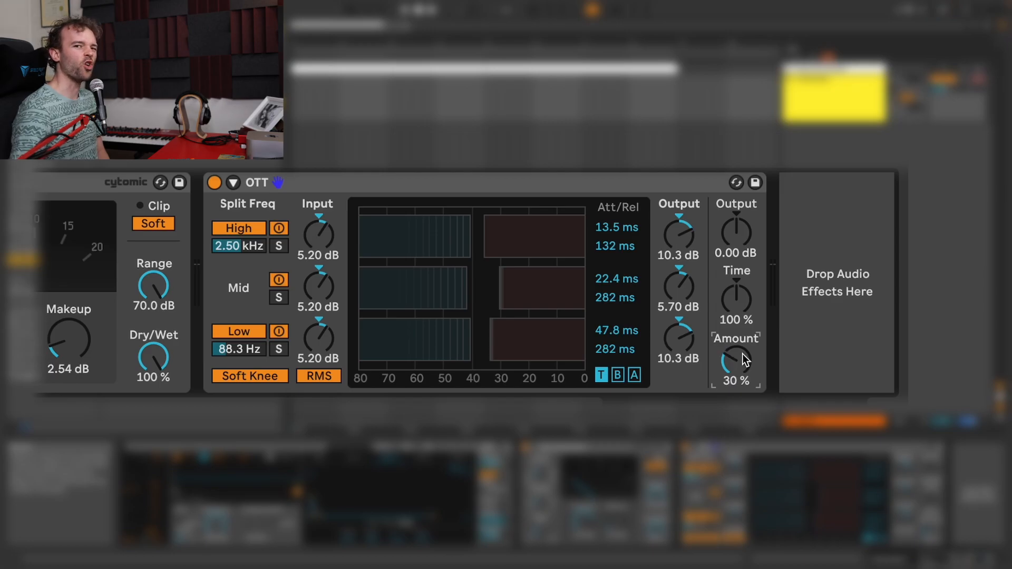
key("space")
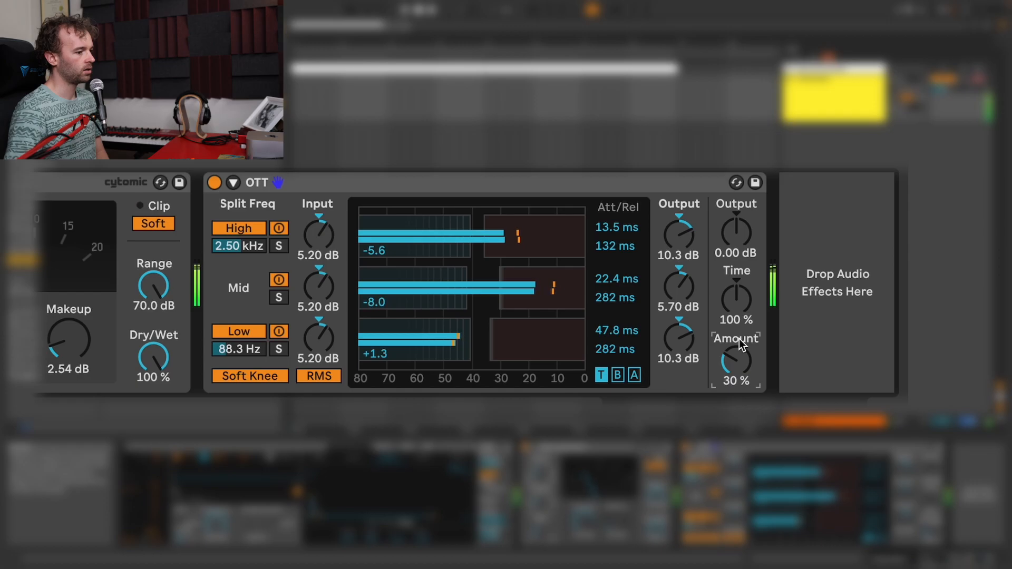
left_click(214, 183)
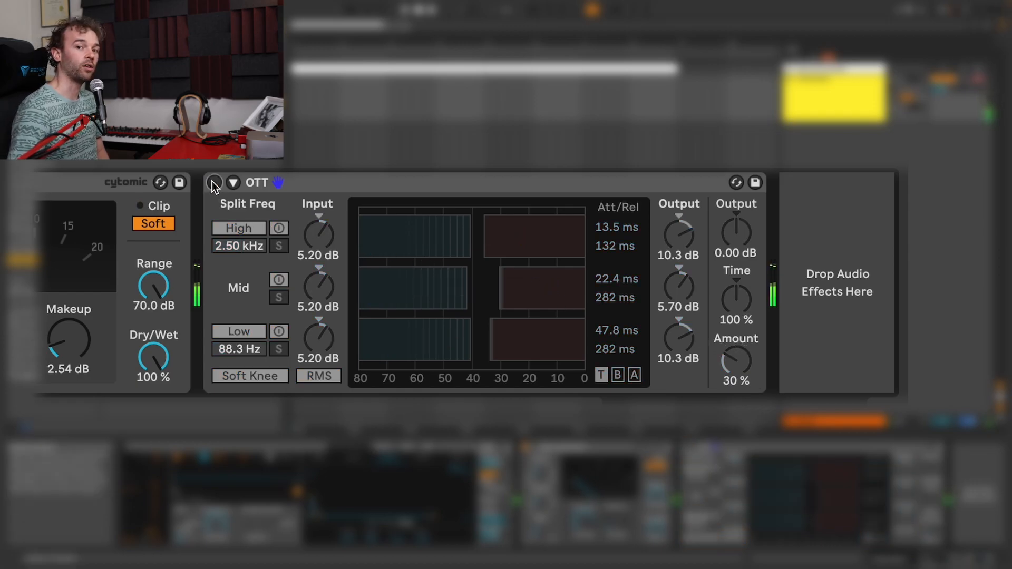
left_click(214, 182)
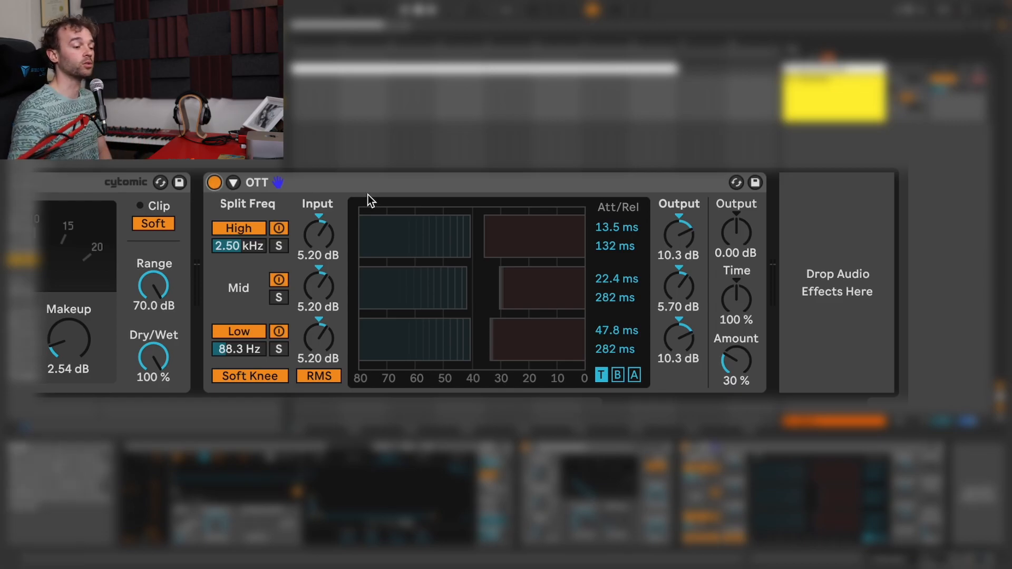
Step: Set OTT's overall output gain to 3 dB
left_click(725, 244)
type("3")
key("Return")
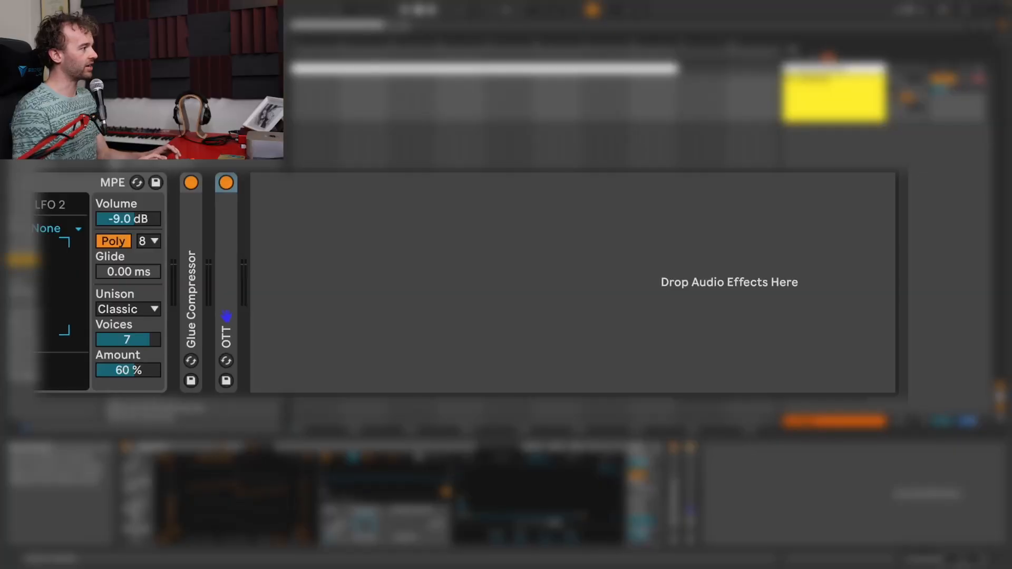
Step: Add a Channel EQ after OTT and set its High gain to 2.0 dB
key("Return")
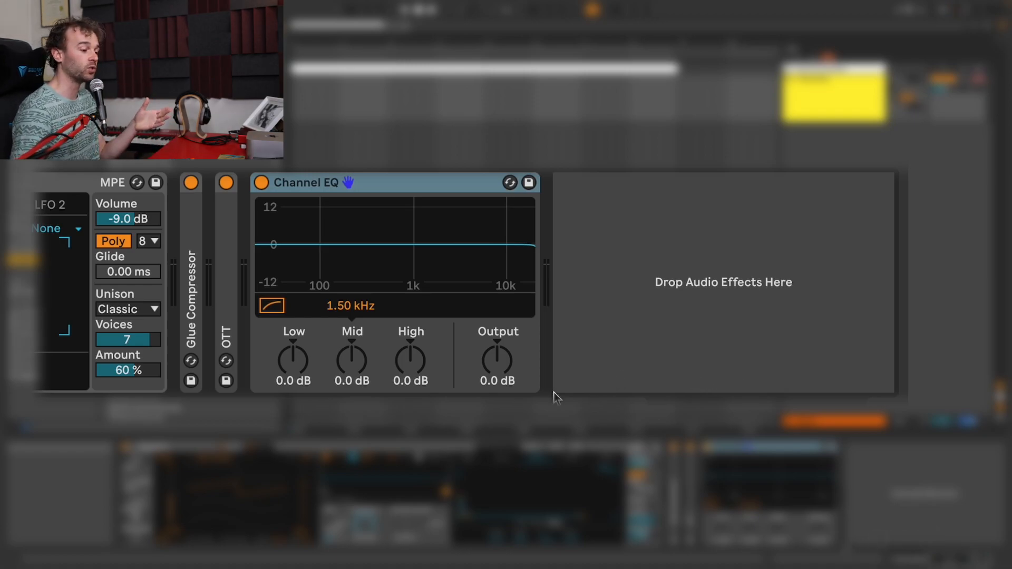
left_click(423, 379)
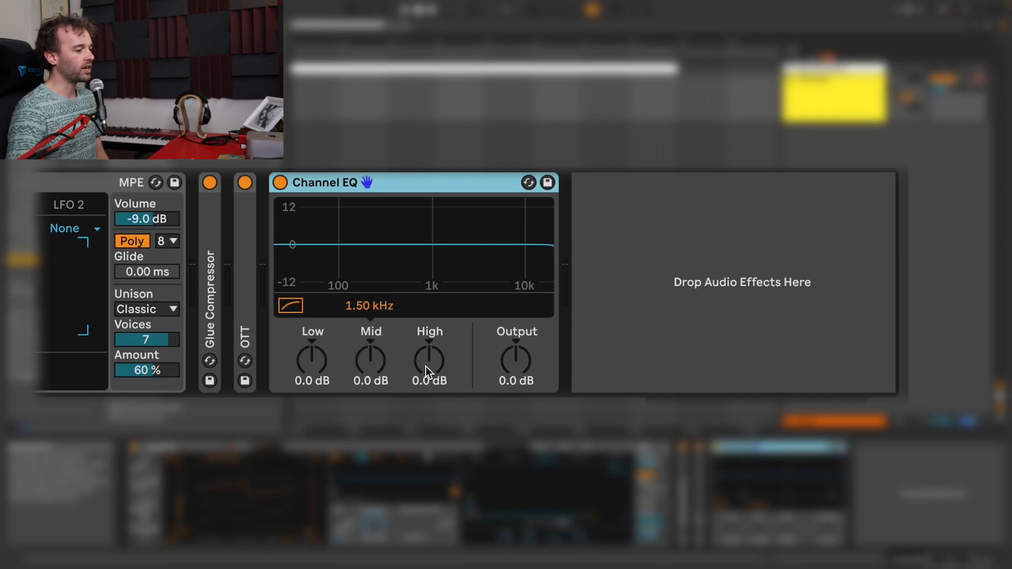
left_click(425, 366)
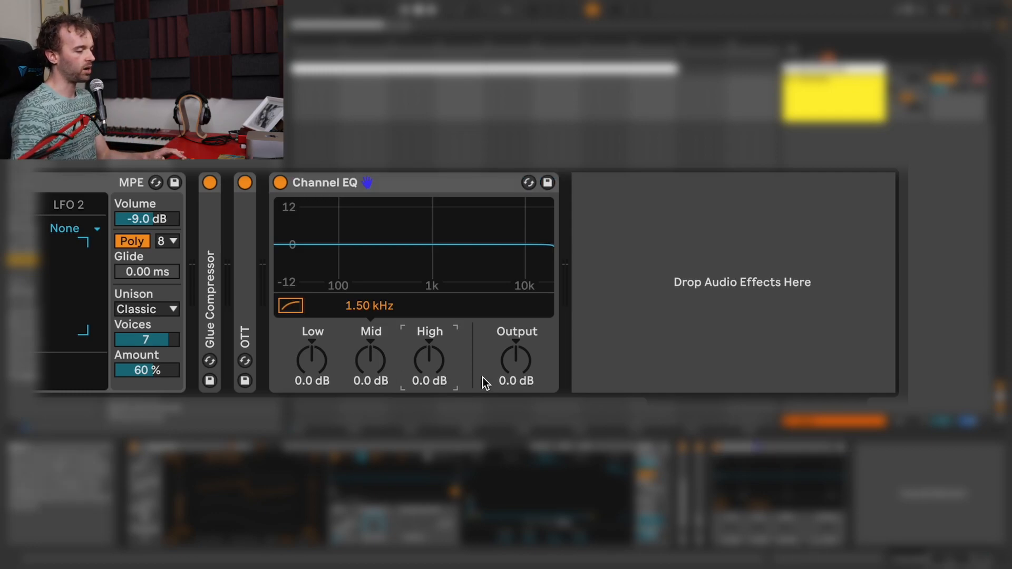
type("2")
key("Return")
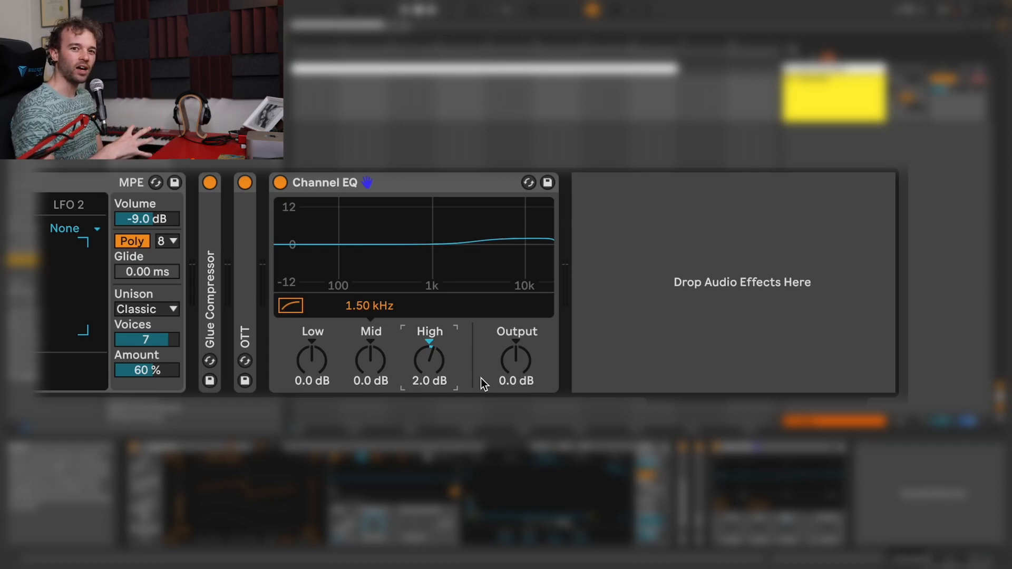
Step: Set the Channel EQ's Mid gain to -2.0 dB and its mid frequency to 600 Hz
left_click(366, 360)
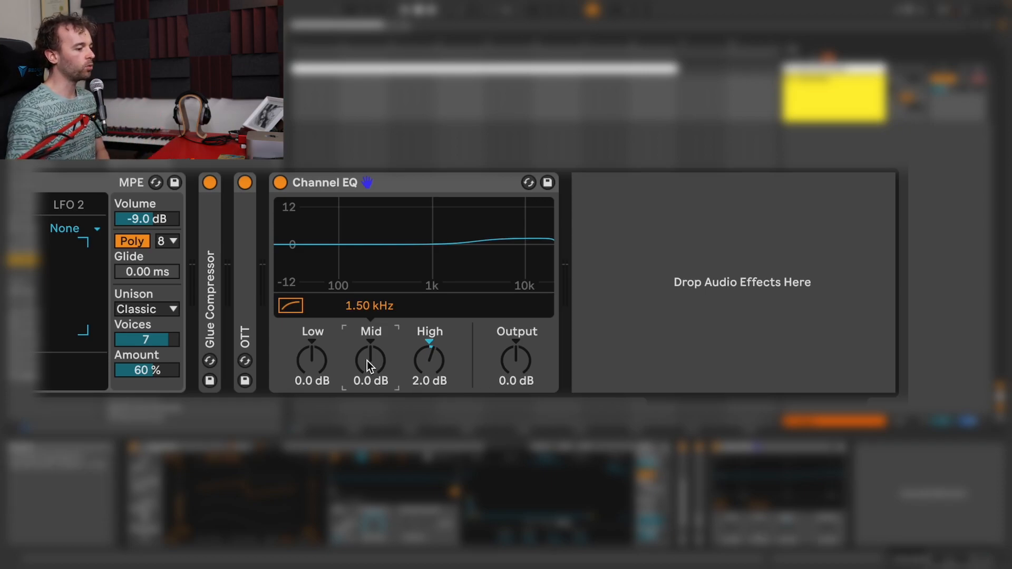
type("-2")
key("Return")
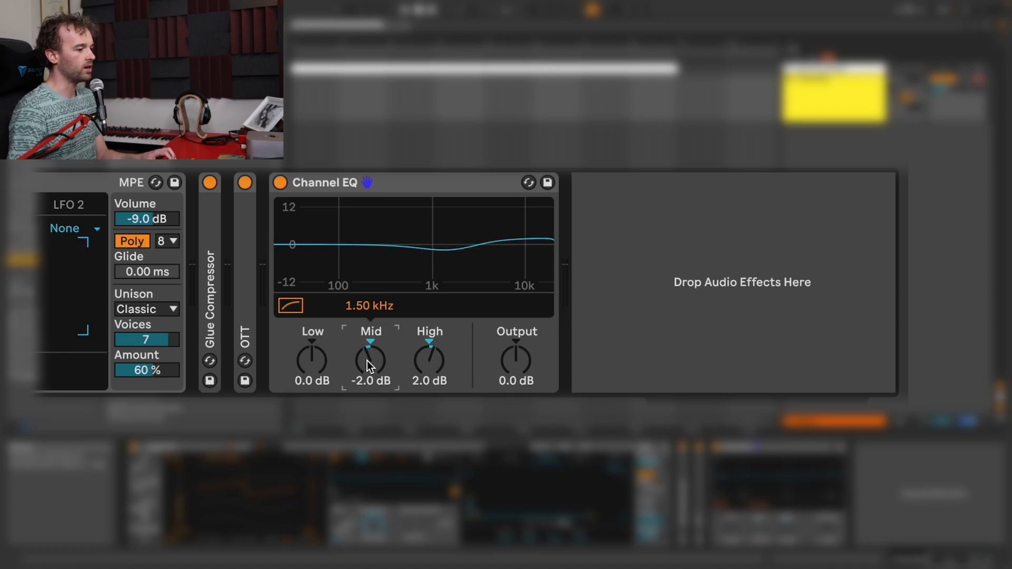
left_click(382, 308)
type("600")
key("Return")
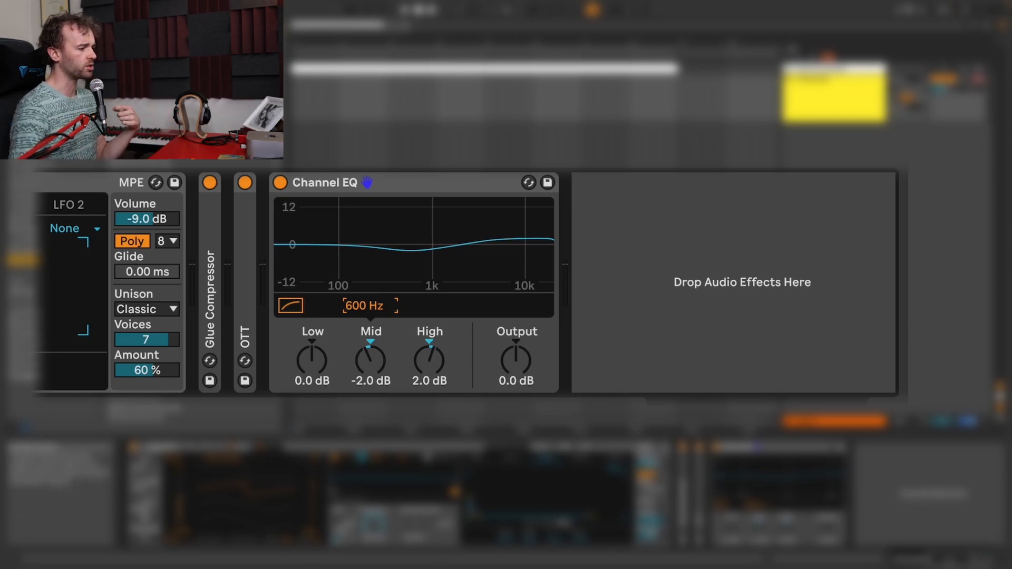
Step: Enable the Channel EQ's high-pass filter, audition the sound, and set the Mid gain to 4.0 dB at 500 Hz
left_click(295, 305)
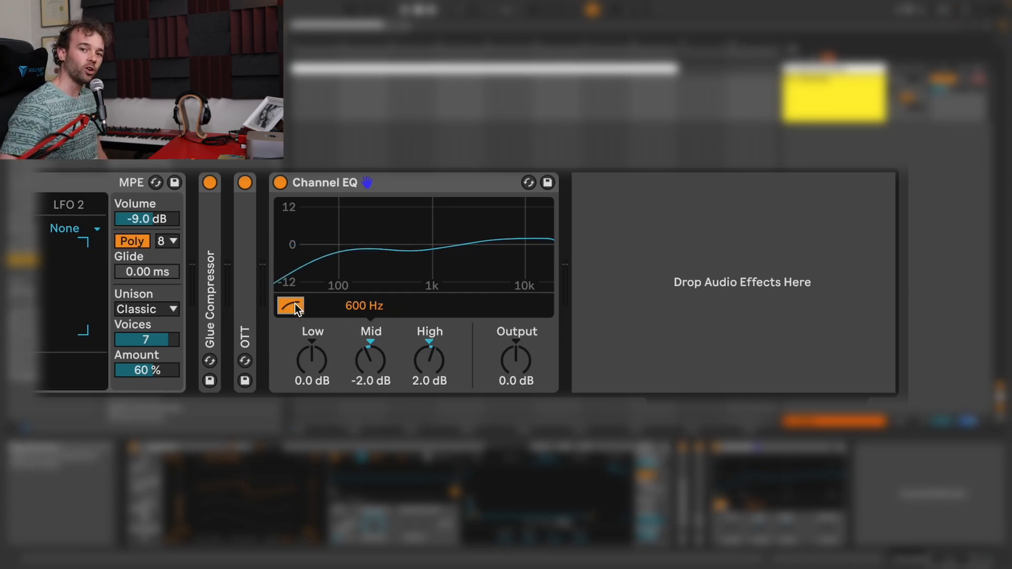
key("space")
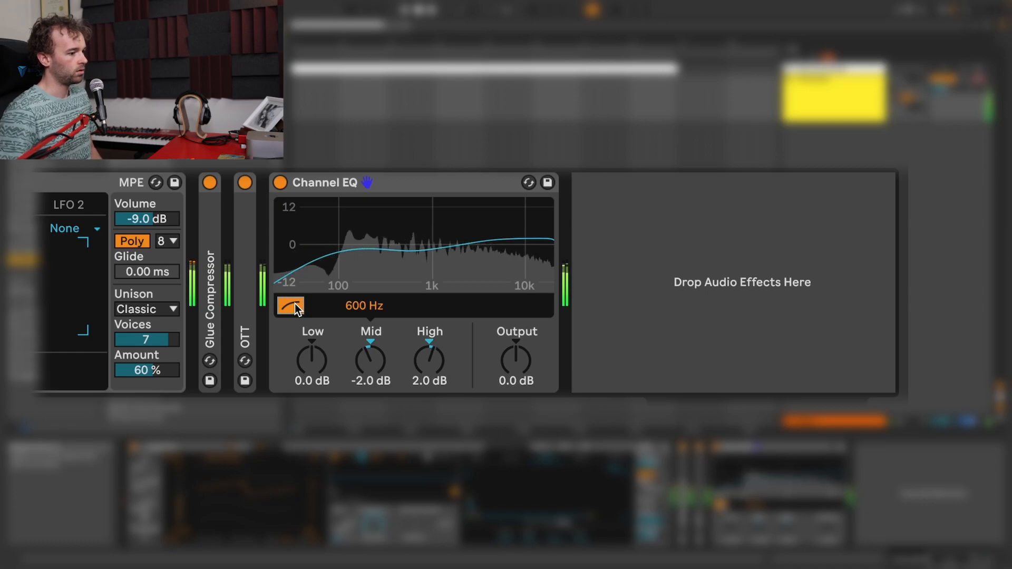
key("space")
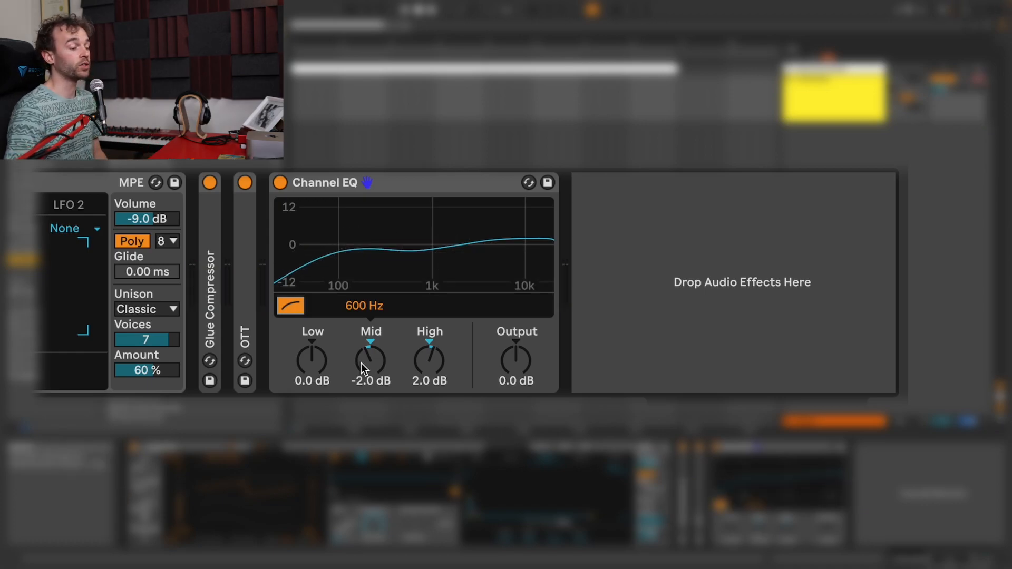
left_click_drag(362, 364, 362, 346)
left_click_drag(368, 307, 368, 308)
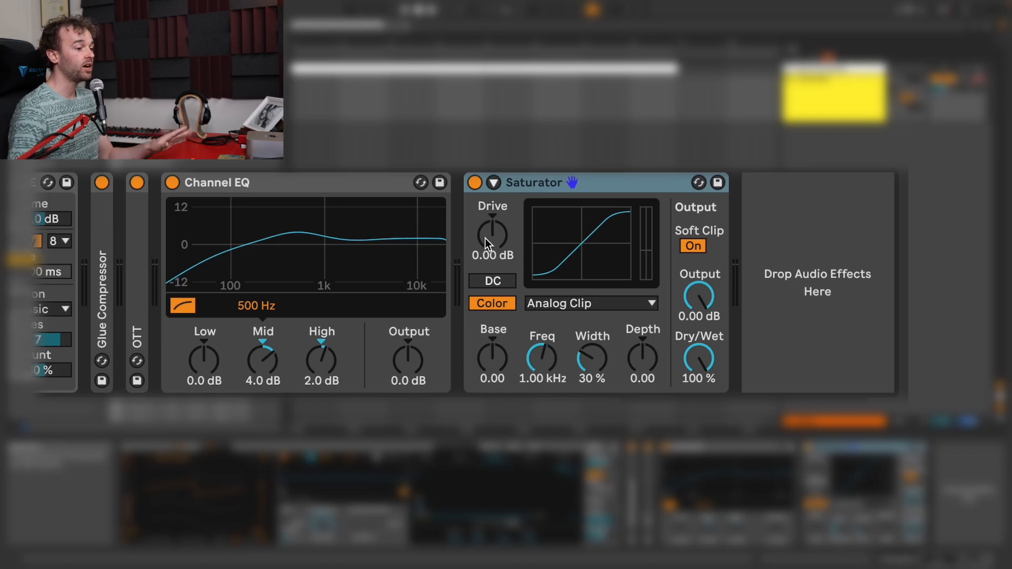
Step: Set the Saturator's Drive to 5 dB with Soft Clip on
left_click(692, 246)
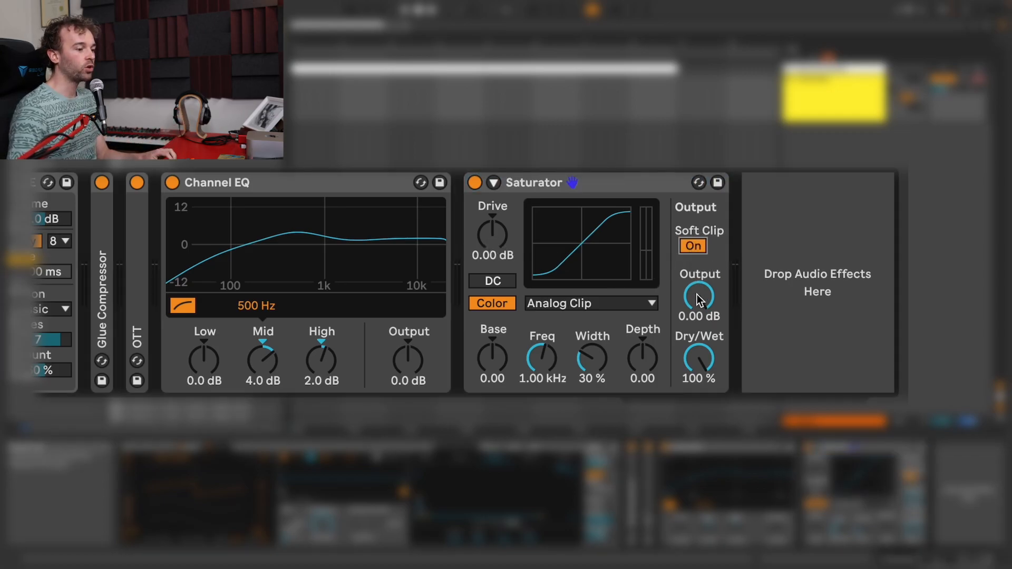
left_click(501, 239)
type("5")
key("Return")
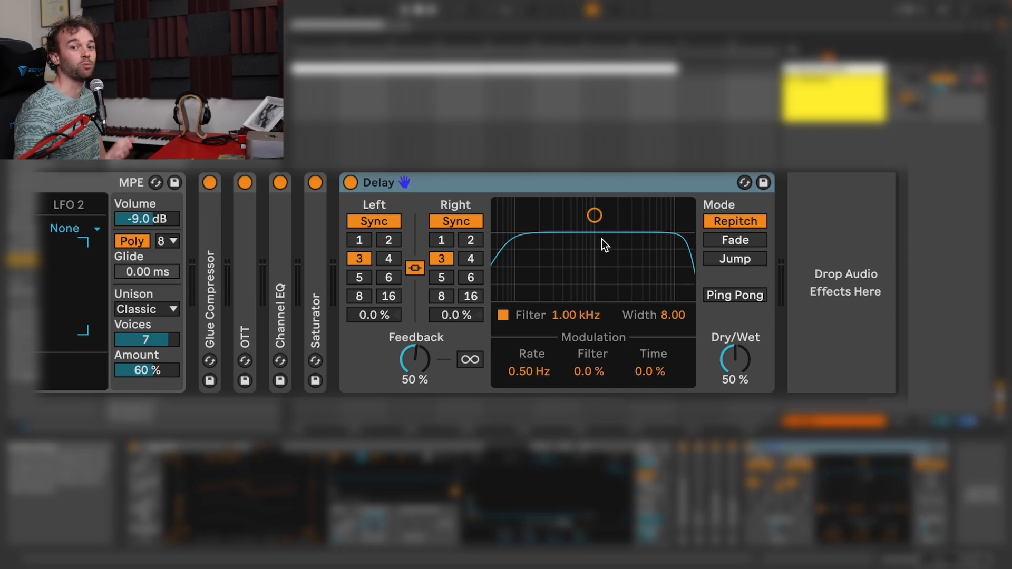
Step: Set both Delay channels to 2, with Dry/Wet at 18 %, Feedback at 29 % and Ping Pong on
left_click(475, 242)
left_click_drag(731, 362, 731, 396)
left_click_drag(415, 361, 415, 383)
left_click(727, 296)
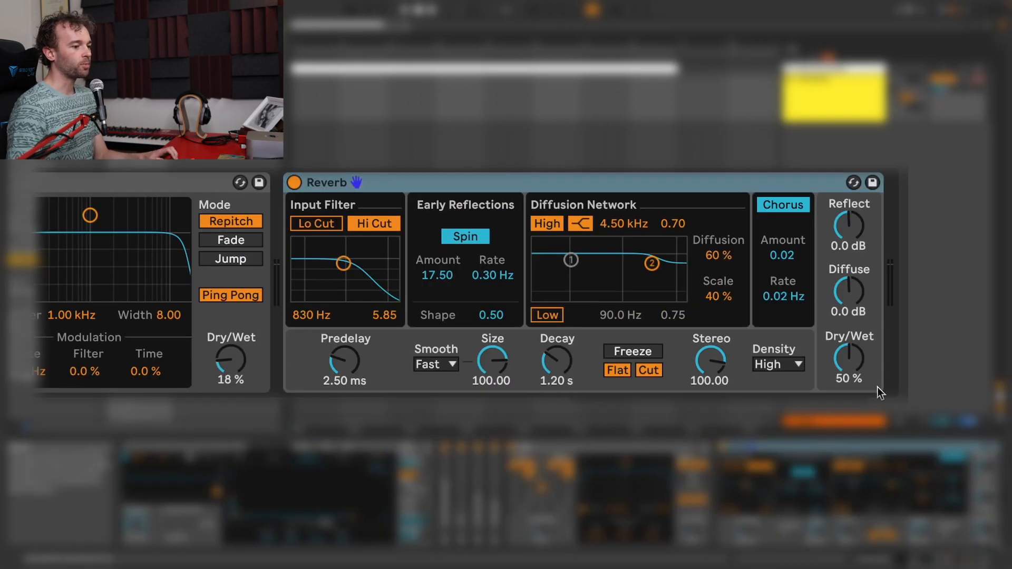
Step: Set the Reverb's Dry/Wet to 34 %, Decay to 2.50 s and Predelay to 5.23 ms, and audition the sound
left_click_drag(848, 360, 849, 375)
left_click_drag(557, 378, 562, 364)
type("2500")
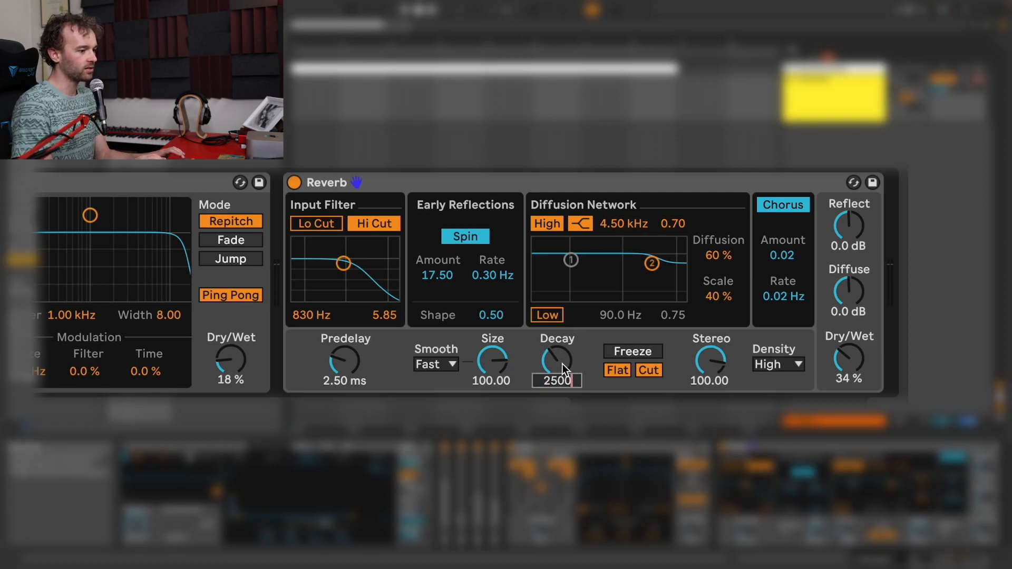
key("Return")
left_click(345, 362)
left_click_drag(345, 362, 345, 350)
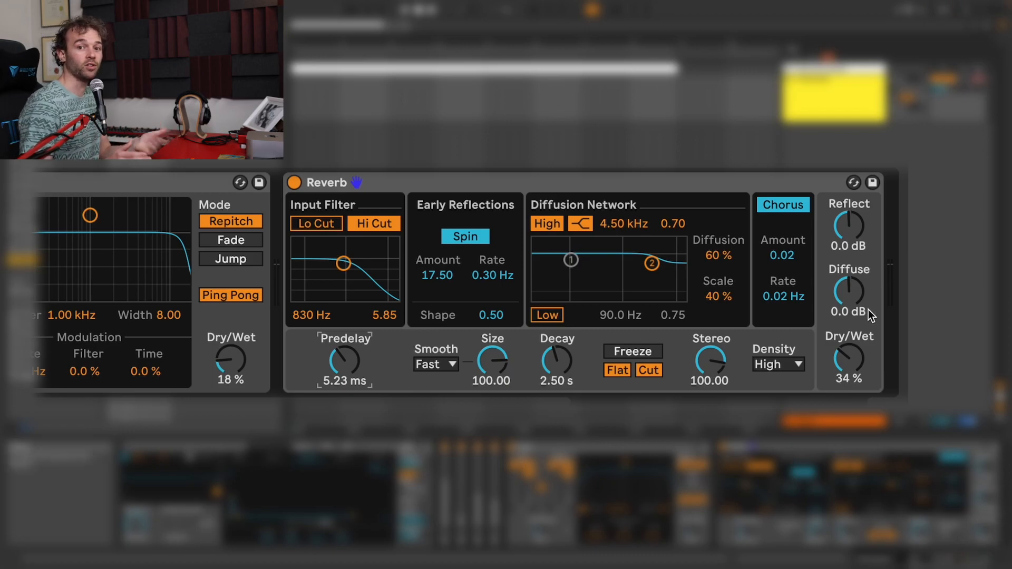
key("space")
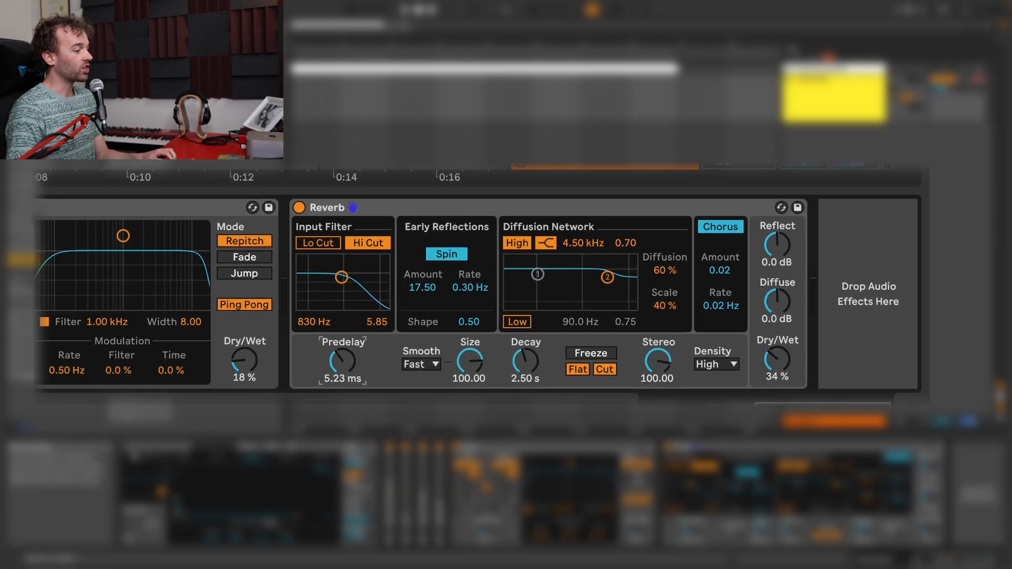
Step: Unfold the Saturator and OTT, and lower the Saturator's Drive to 4.40 dB and OTT's Amount to 17 %
double_click(365, 325)
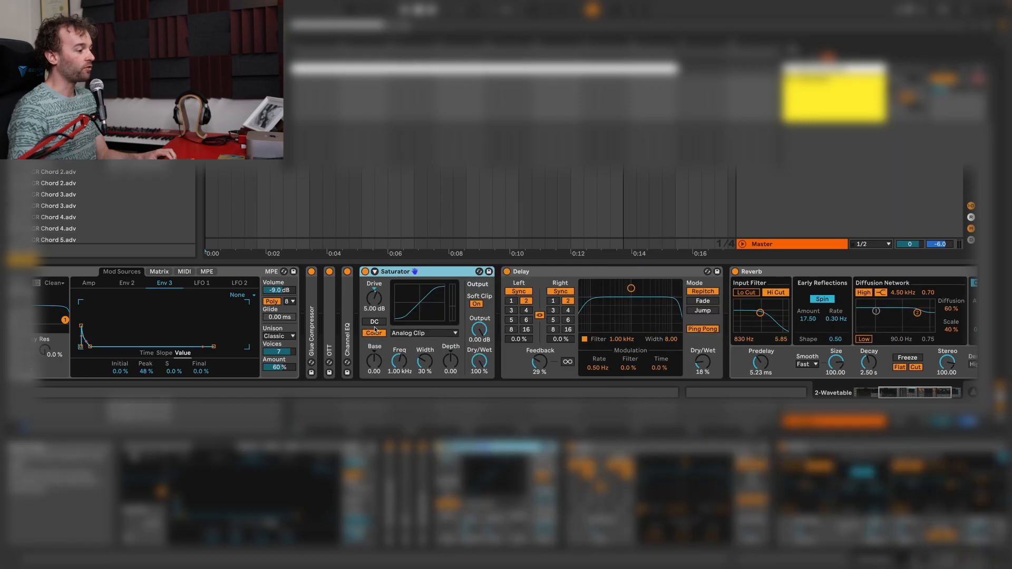
left_click_drag(383, 304, 383, 308)
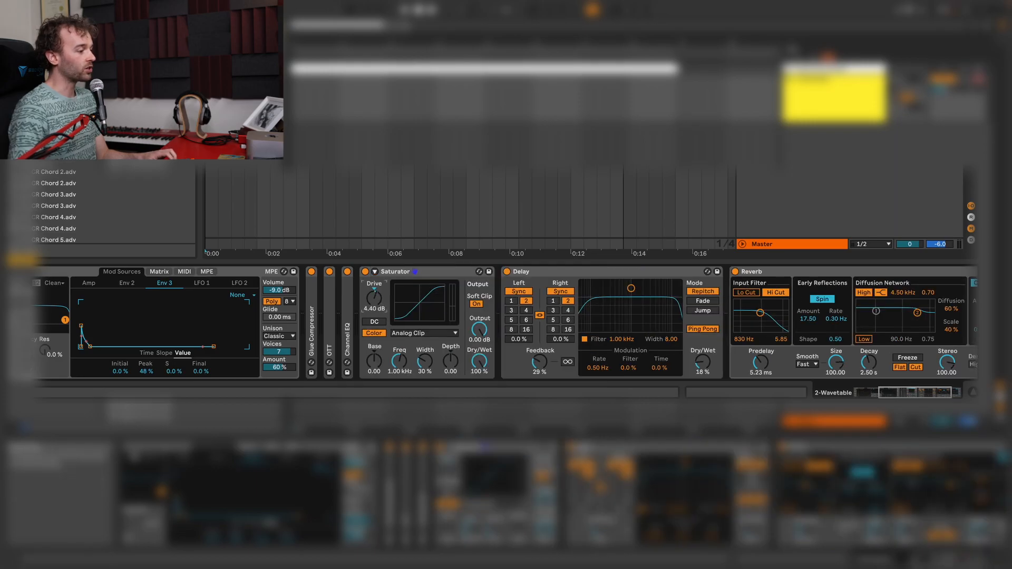
double_click(329, 324)
left_click_drag(595, 362, 595, 364)
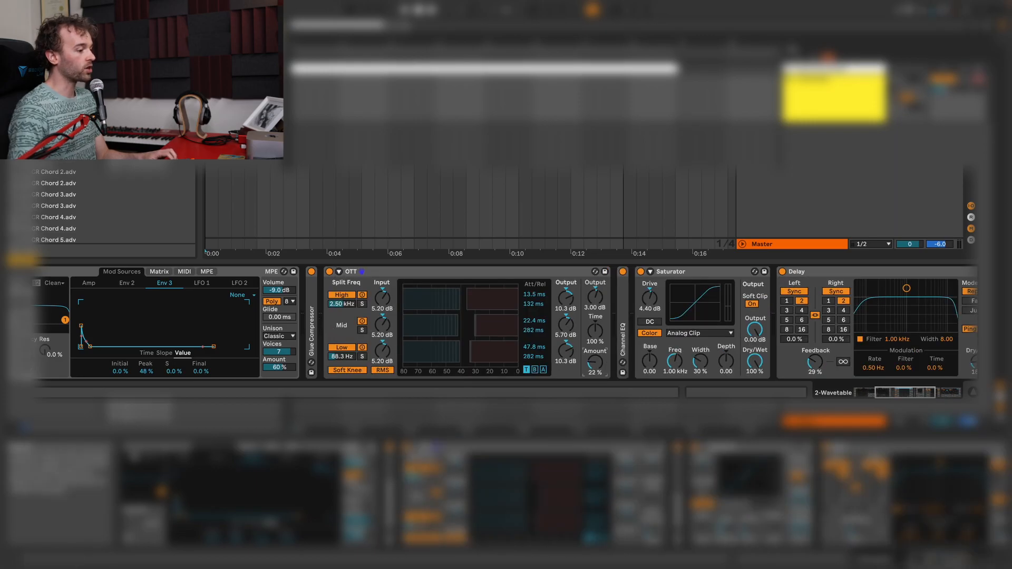
Step: Set the Glue Compressor's threshold to -6.98 dB, and unfold the Channel EQ and select its Mid gain
double_click(312, 331)
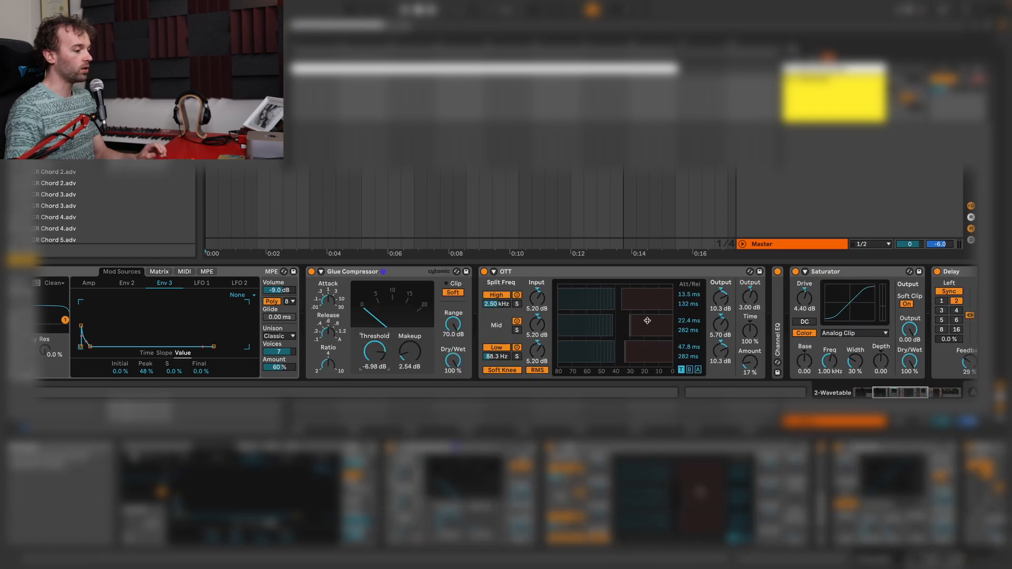
double_click(776, 304)
scroll(776, 304, "right", 5)
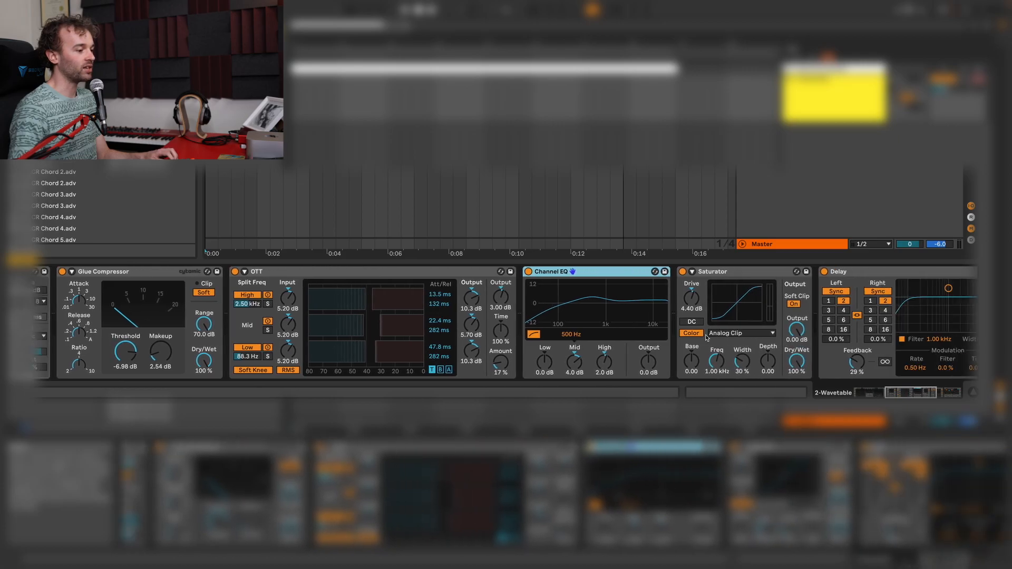
left_click(573, 364)
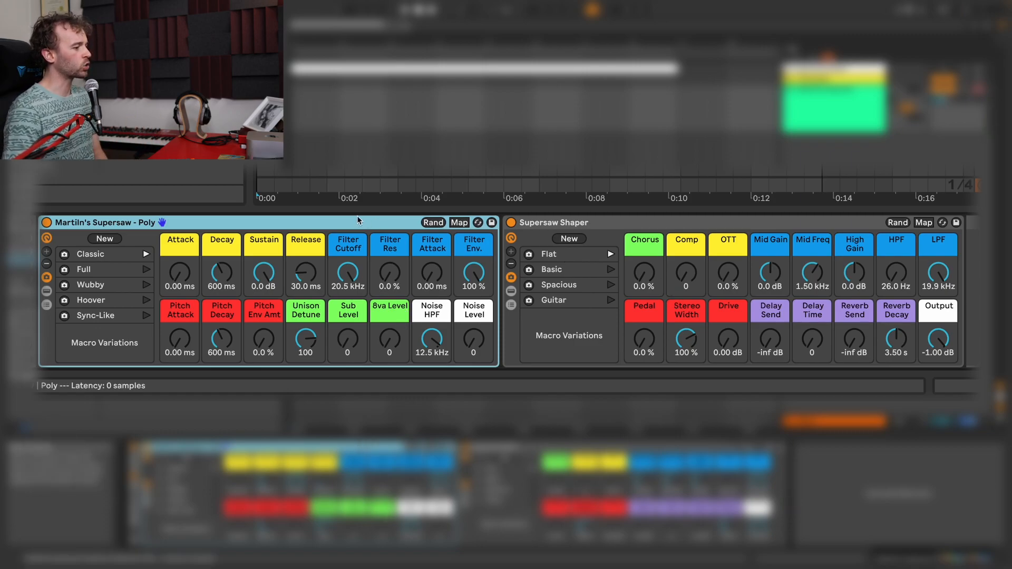
Step: Look over the macros of the Supersaw Poly instrument rack and the Supersaw Shaper effect rack
left_click(561, 222)
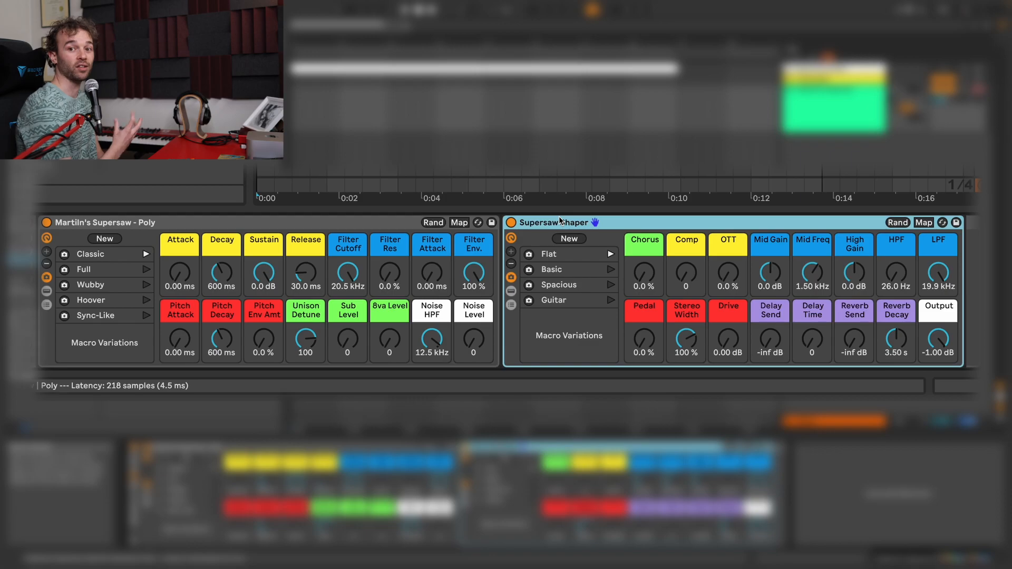
left_click(150, 286)
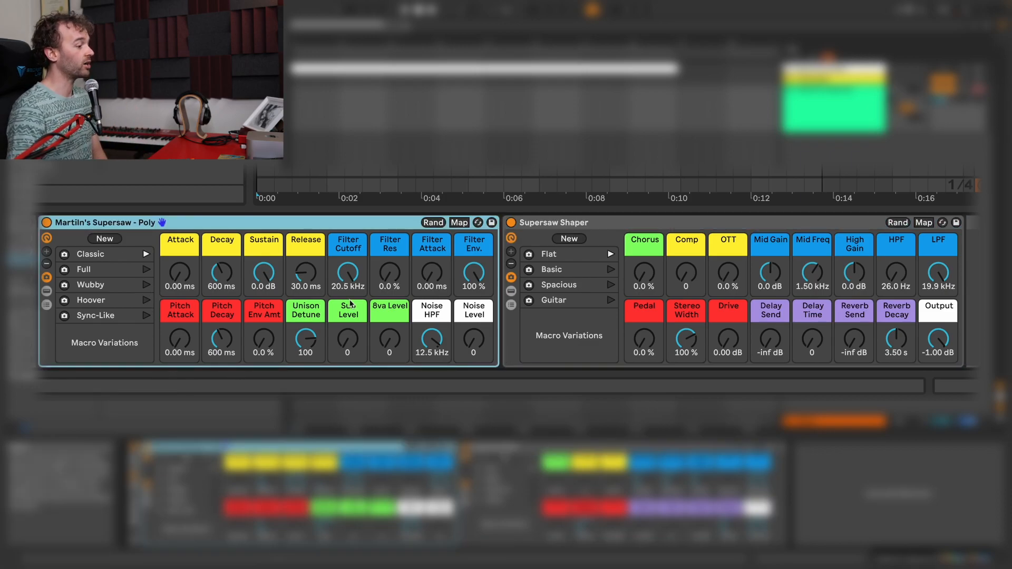
left_click(661, 229)
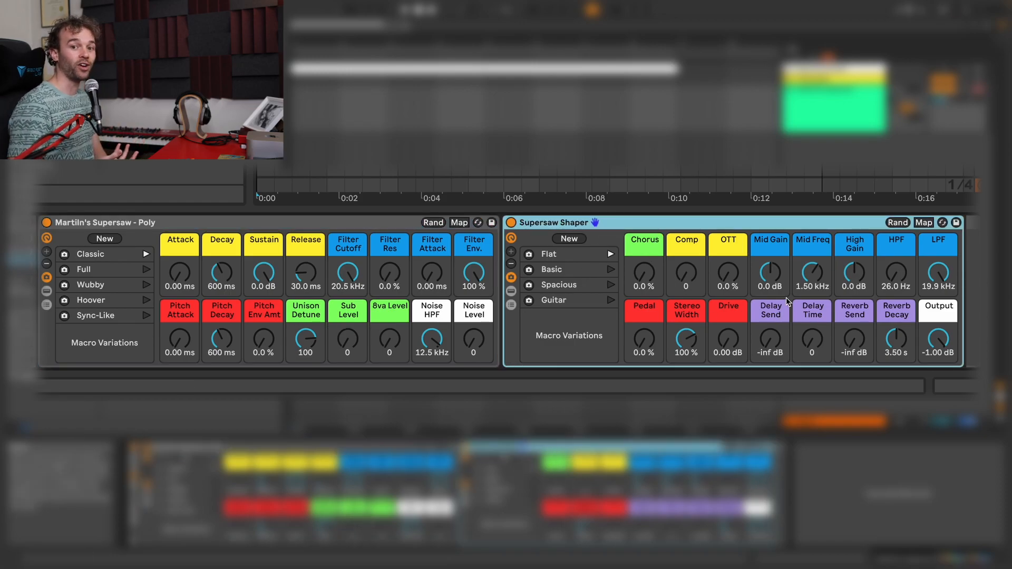
left_click(239, 226)
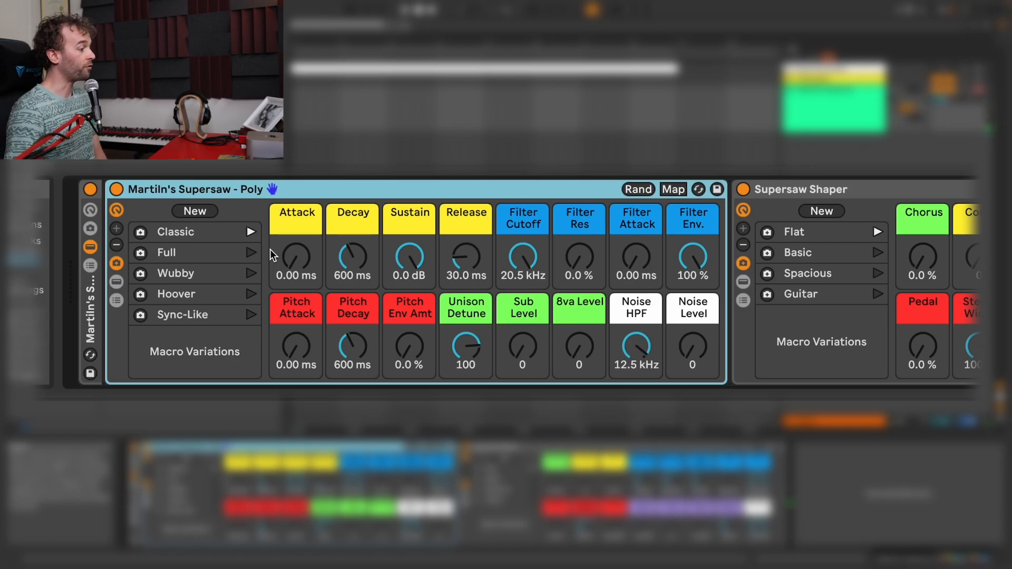
Step: Audition the Supersaw Poly rack's Full, Wubby, Hoover and Sync-Like macro variations, and recall Classic
left_click(250, 252)
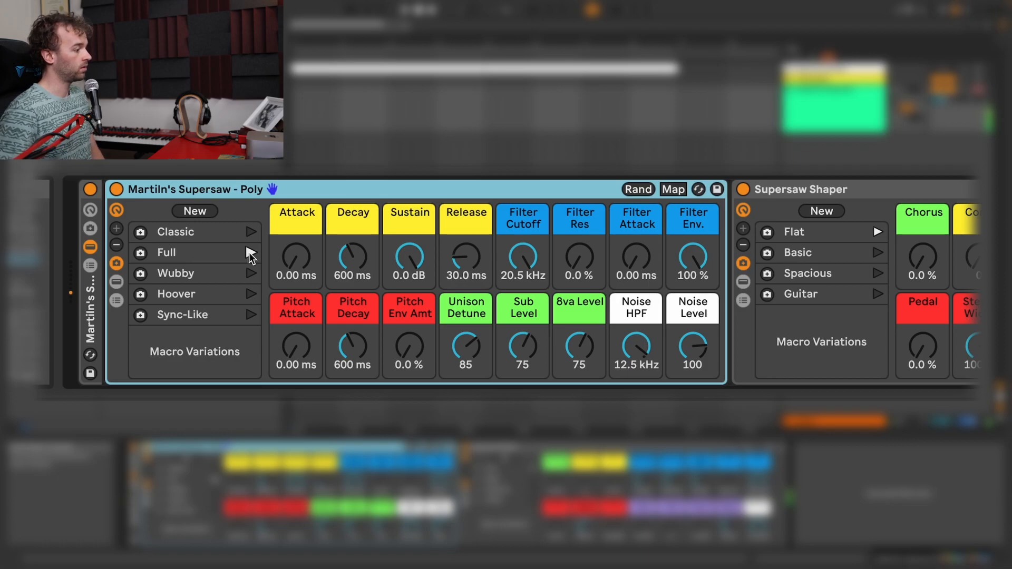
left_click(230, 253)
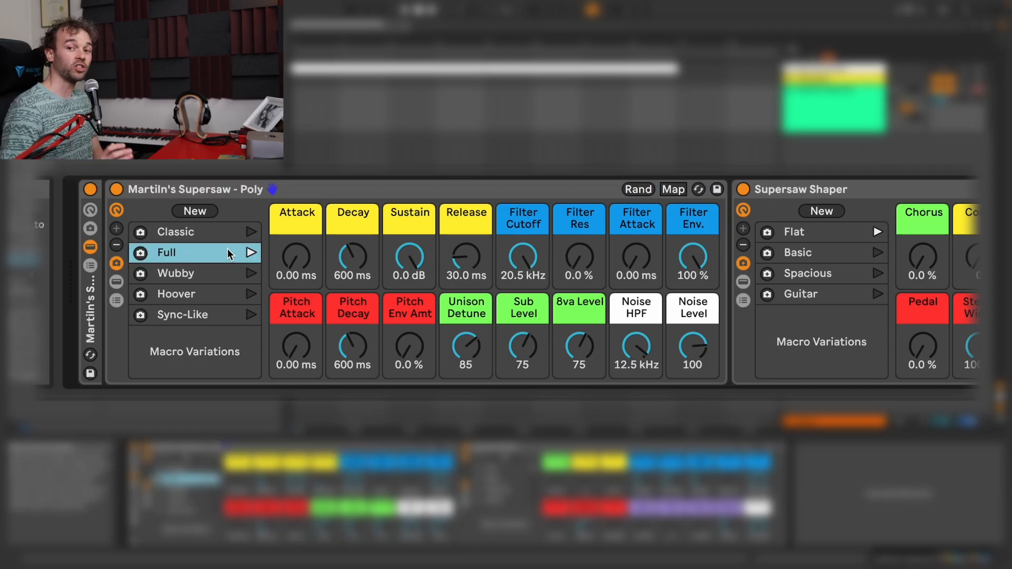
left_click(232, 275)
left_click(248, 275)
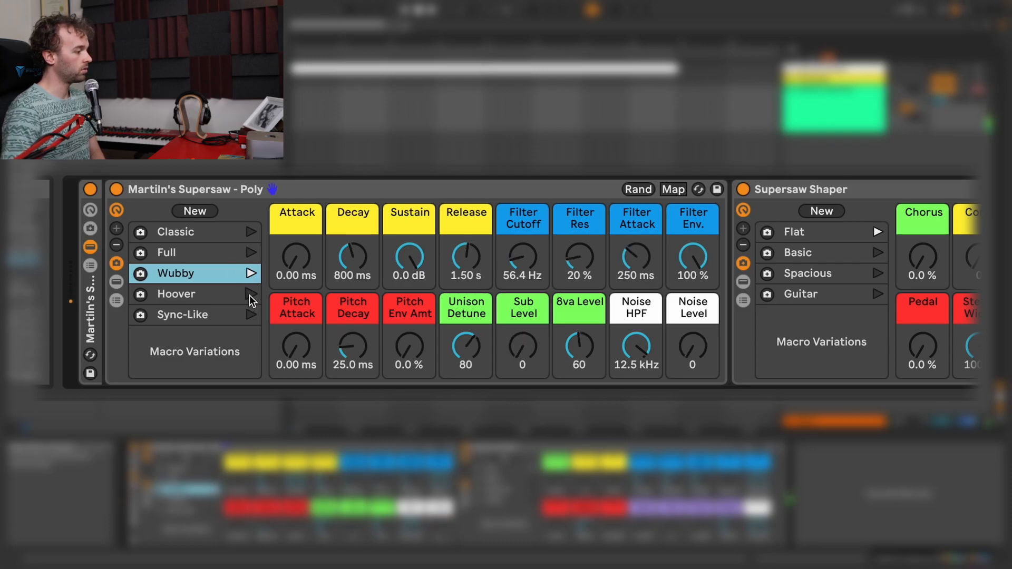
left_click(248, 295)
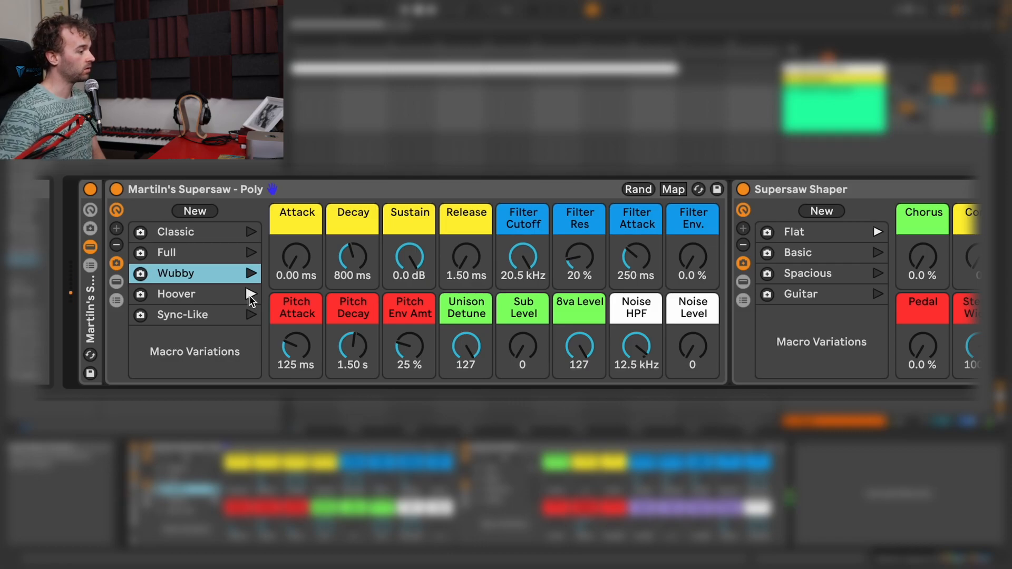
left_click(250, 313)
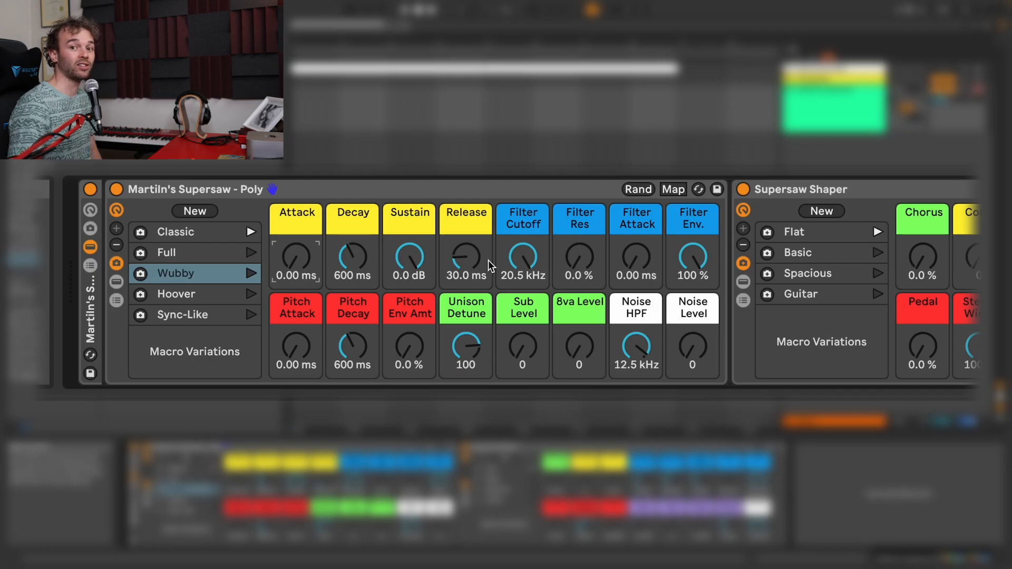
Step: Set the Supersaw Poly rack's Attack macro to 408 ms and its Release macro to 2.31 s
left_click_drag(292, 260, 291, 236)
left_click_drag(467, 257, 466, 239)
left_click_drag(301, 258, 300, 269)
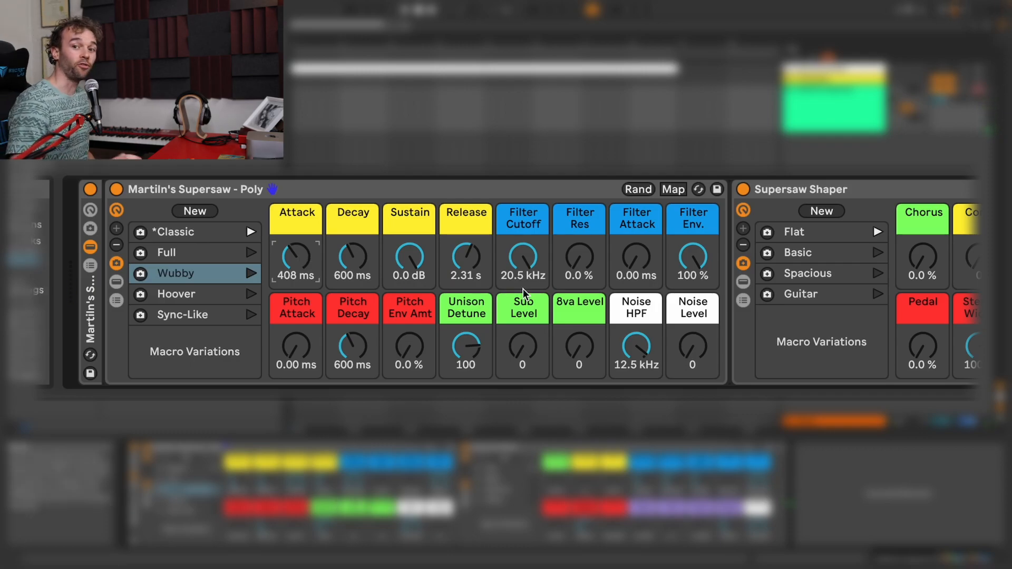
Step: Set the Supersaw Poly rack's Filter Cutoff to 342 Hz, Filter Res to 53 %, Filter Attack to 1.06 s and Filter Env. to 93 %
left_click_drag(522, 257, 523, 326)
left_click(698, 259)
left_click_drag(693, 257, 692, 269)
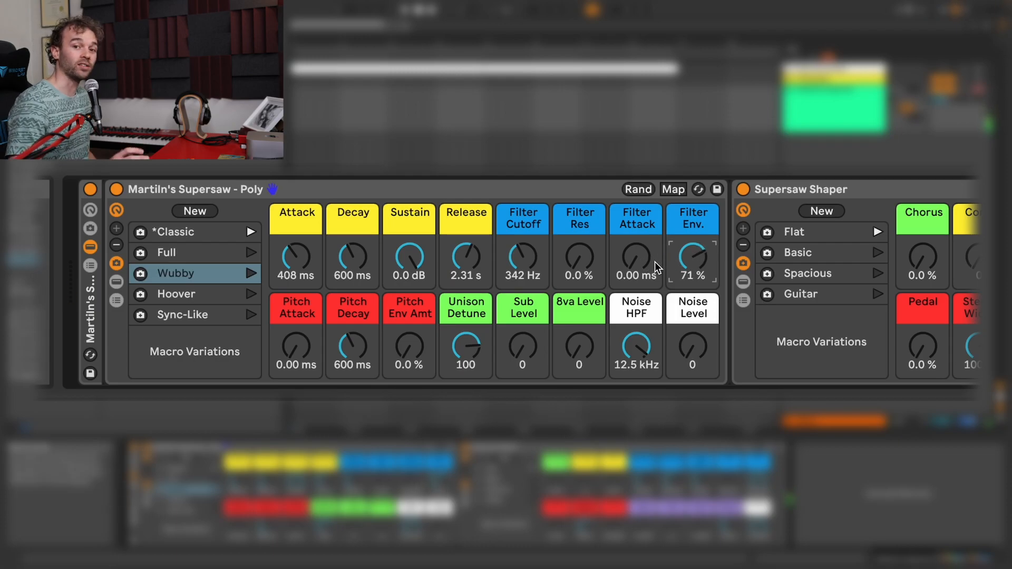
left_click_drag(647, 261, 647, 242)
left_click_drag(589, 265, 589, 238)
left_click_drag(682, 272, 681, 259)
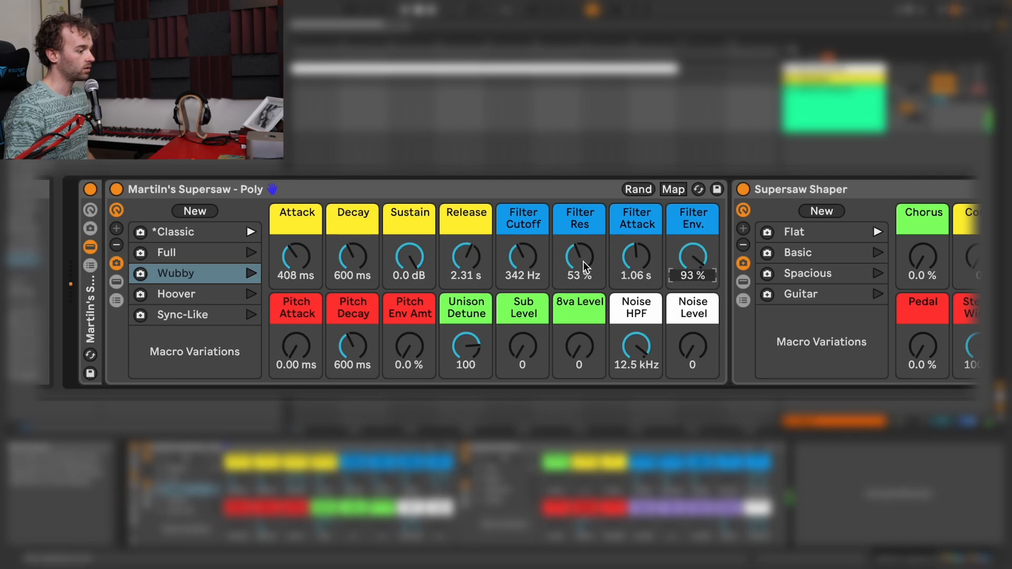
Step: Set the Supersaw Poly rack's Filter Res to 44 %, Decay to 1.96 s, Noise HPF to 4.85 kHz and Noise Level to 93
left_click_drag(582, 261, 582, 265)
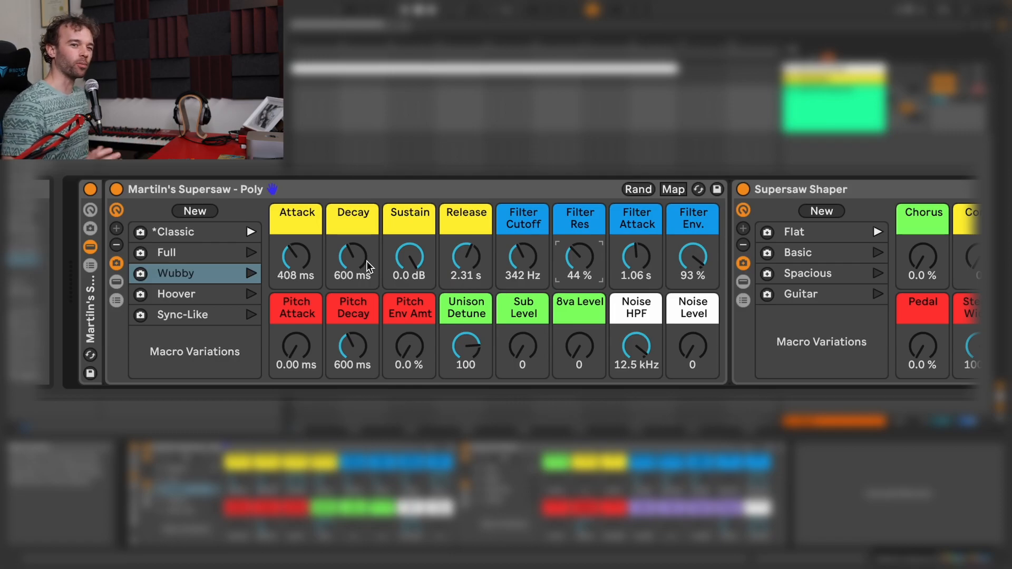
mouse_move(351, 260)
left_mouse_down()
mouse_move(351, 247)
mouse_move(352, 264)
left_mouse_up()
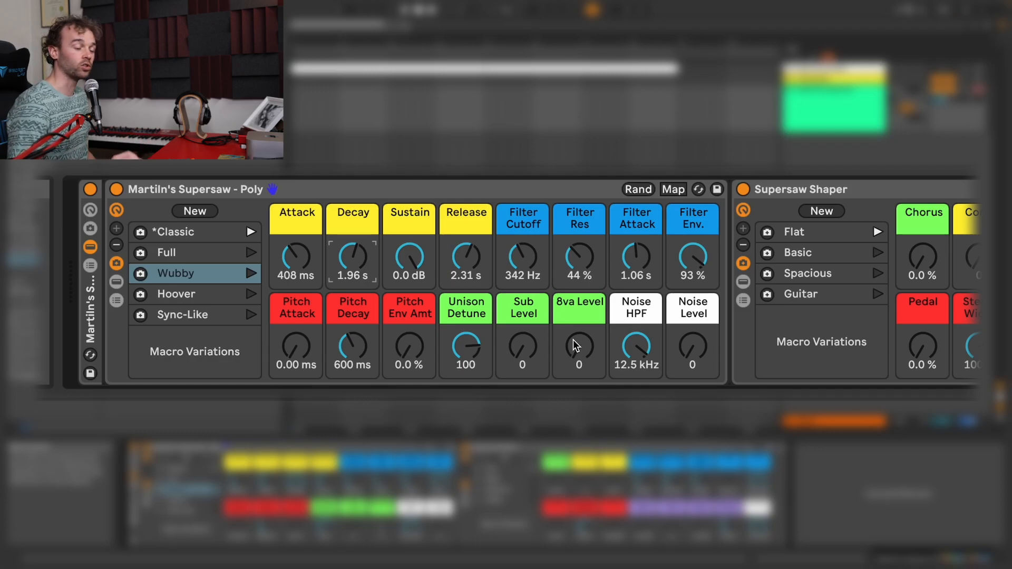
left_click_drag(699, 350, 699, 296)
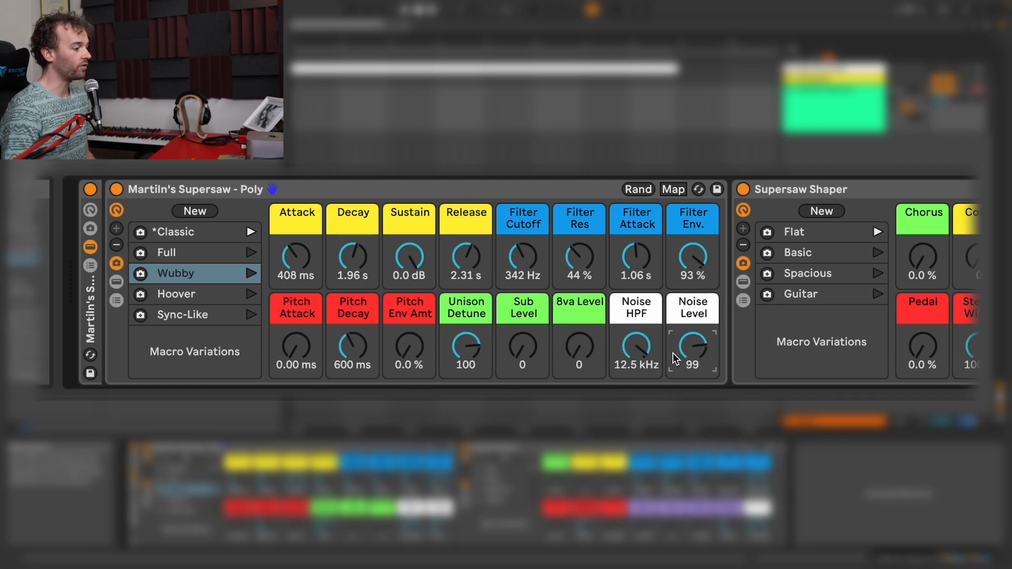
mouse_move(636, 346)
left_mouse_down()
mouse_move(636, 390)
mouse_move(637, 363)
left_mouse_up()
left_click_drag(683, 327, 684, 333)
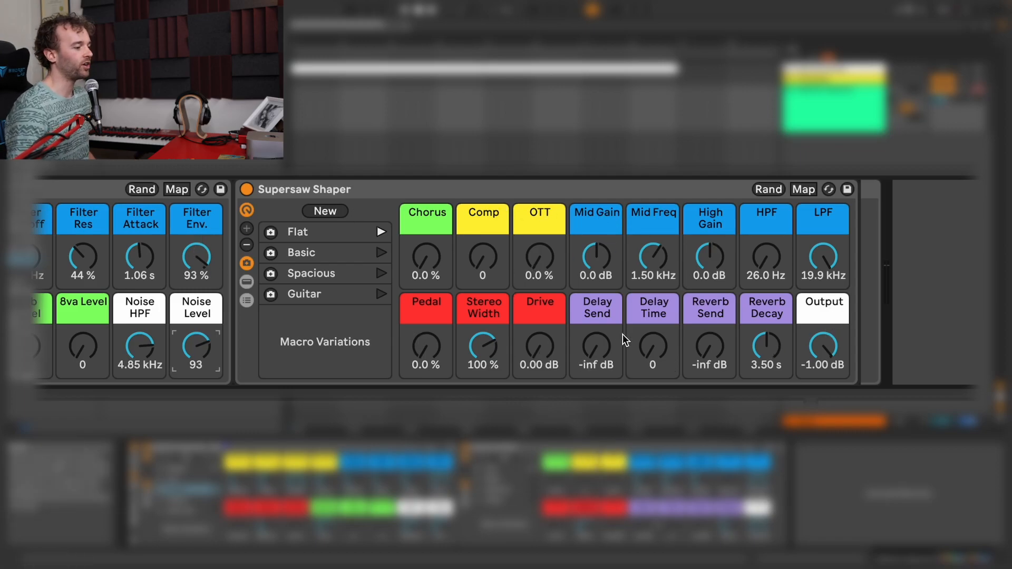
Step: Set the Supersaw Shaper's Chorus to 72 %, Comp to 36 and OTT to 43 %, and lower the Poly rack's Noise Level to 80
left_click_drag(425, 255, 426, 217)
left_click_drag(476, 267, 476, 253)
left_click_drag(539, 264, 539, 252)
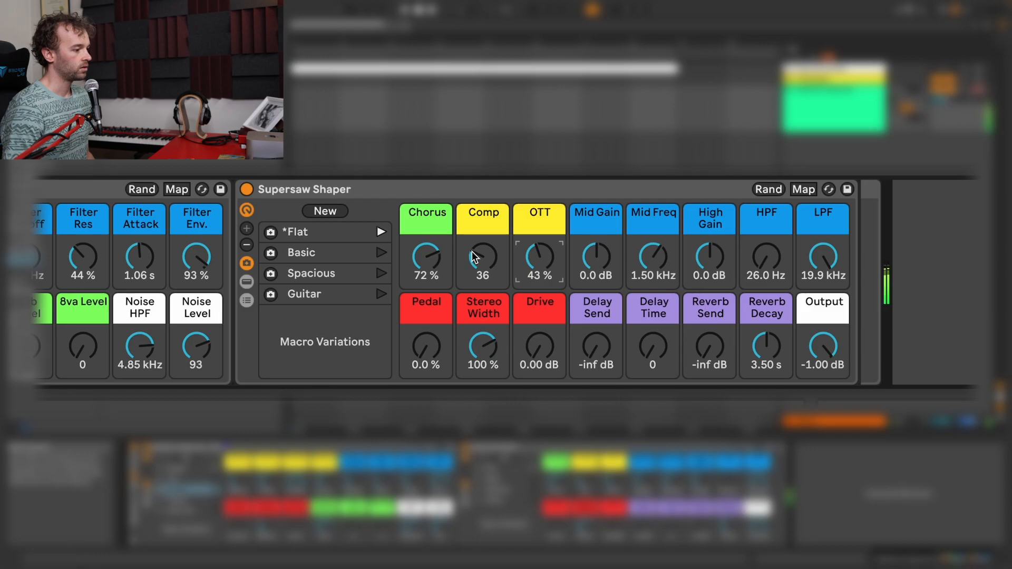
left_click_drag(196, 345, 196, 354)
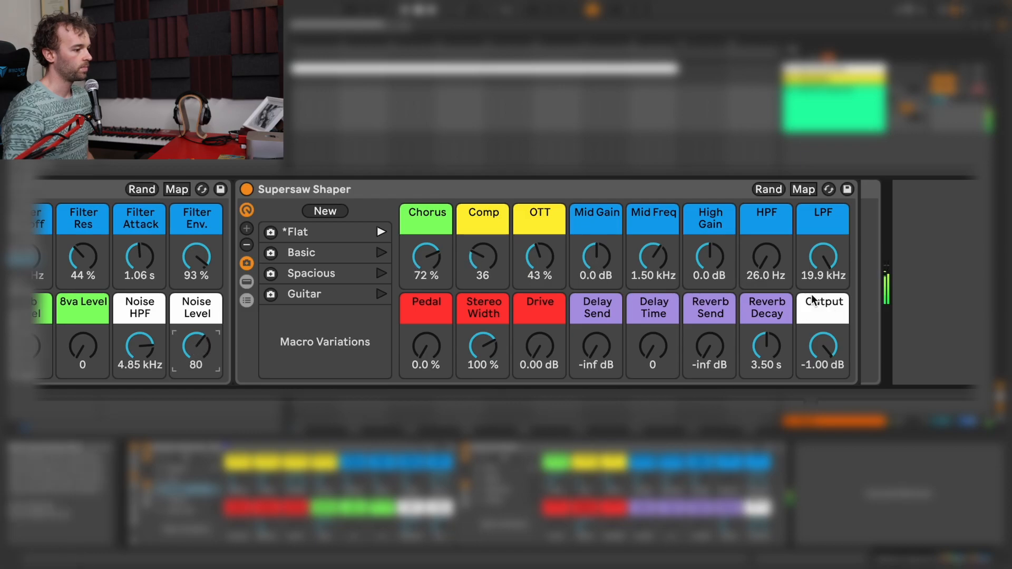
Step: Shape the Supersaw Shaper's EQ with High Gain 3.9 dB, Mid Gain -2.6 dB, Mid Freq 1.73 kHz, HPF 66.5 Hz and LPF 12.4 kHz
left_click_drag(712, 266, 713, 253)
left_click_drag(605, 260, 652, 255)
left_click_drag(762, 266, 761, 248)
left_click_drag(841, 266, 841, 282)
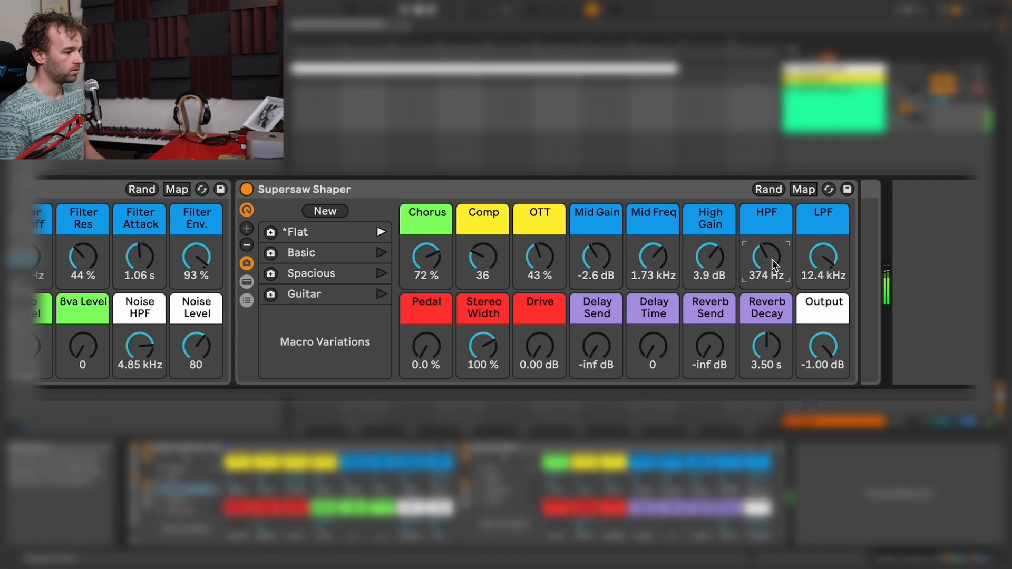
mouse_move(771, 260)
left_mouse_down()
mouse_move(772, 274)
mouse_move(771, 253)
left_mouse_up()
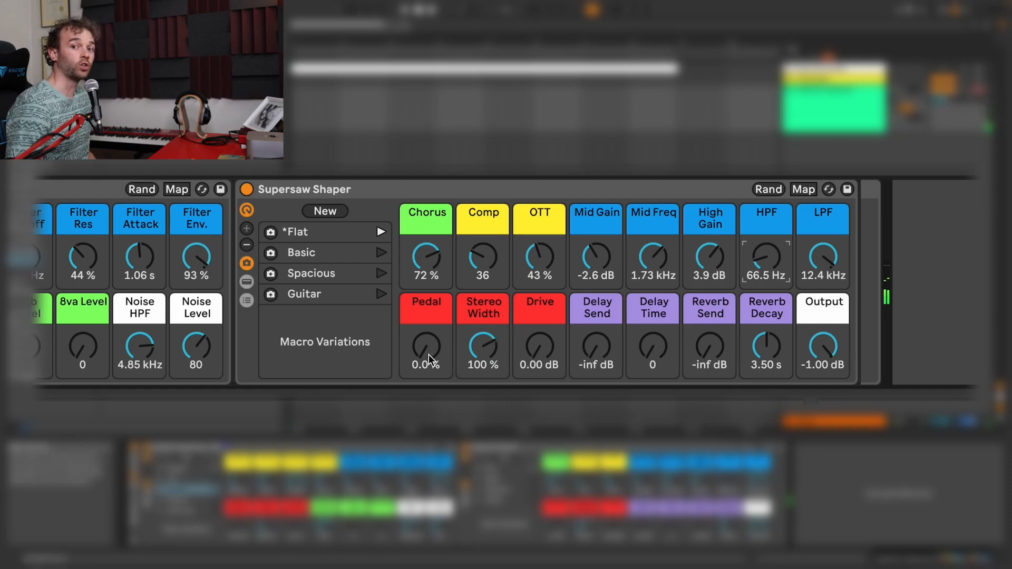
Step: Add saturation in the Supersaw Shaper with Pedal at 7.1 % and Drive at 4.13 dB, and set its Output to -3.86 dB
left_click_drag(426, 347, 426, 331)
left_click_drag(539, 347, 444, 354)
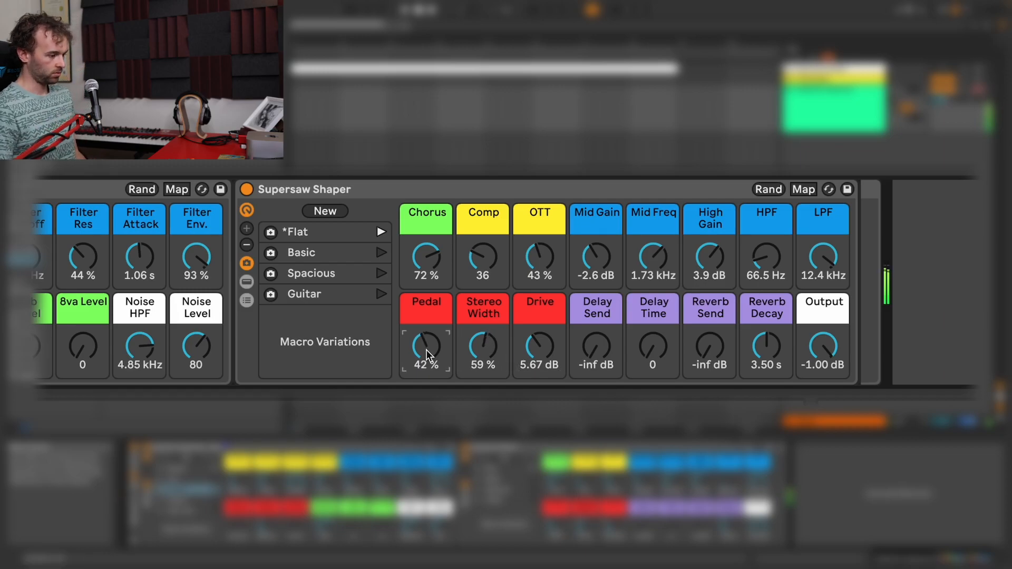
left_click_drag(425, 350, 440, 359)
left_click_drag(549, 340, 548, 343)
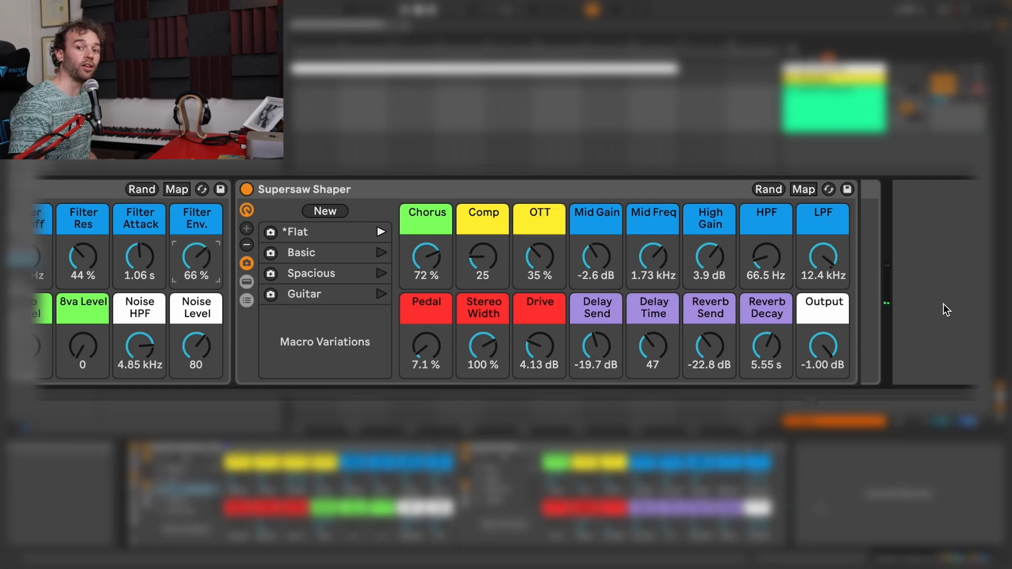
mouse_move(823, 347)
left_mouse_down()
mouse_move(822, 369)
mouse_move(835, 354)
left_mouse_up()
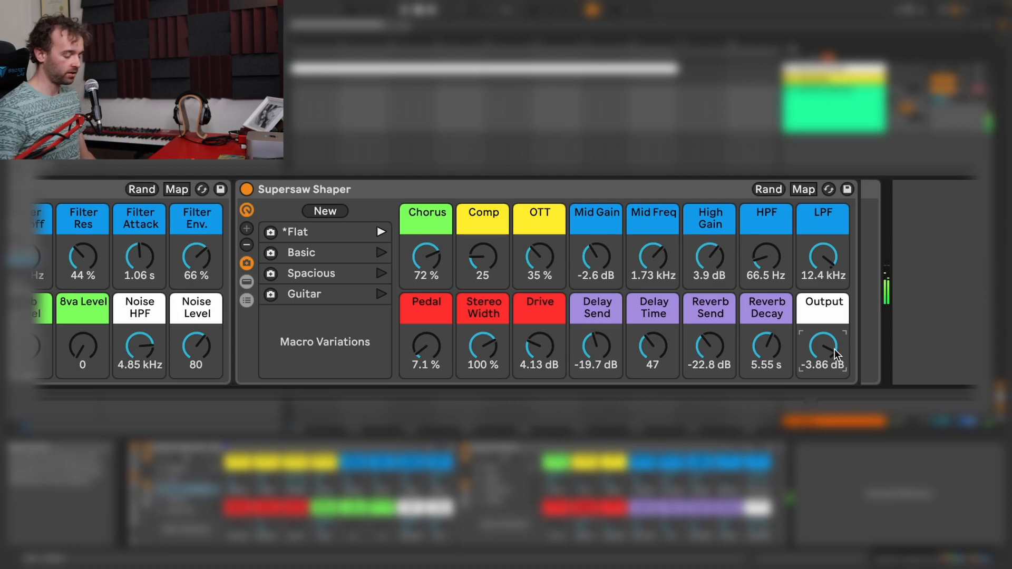